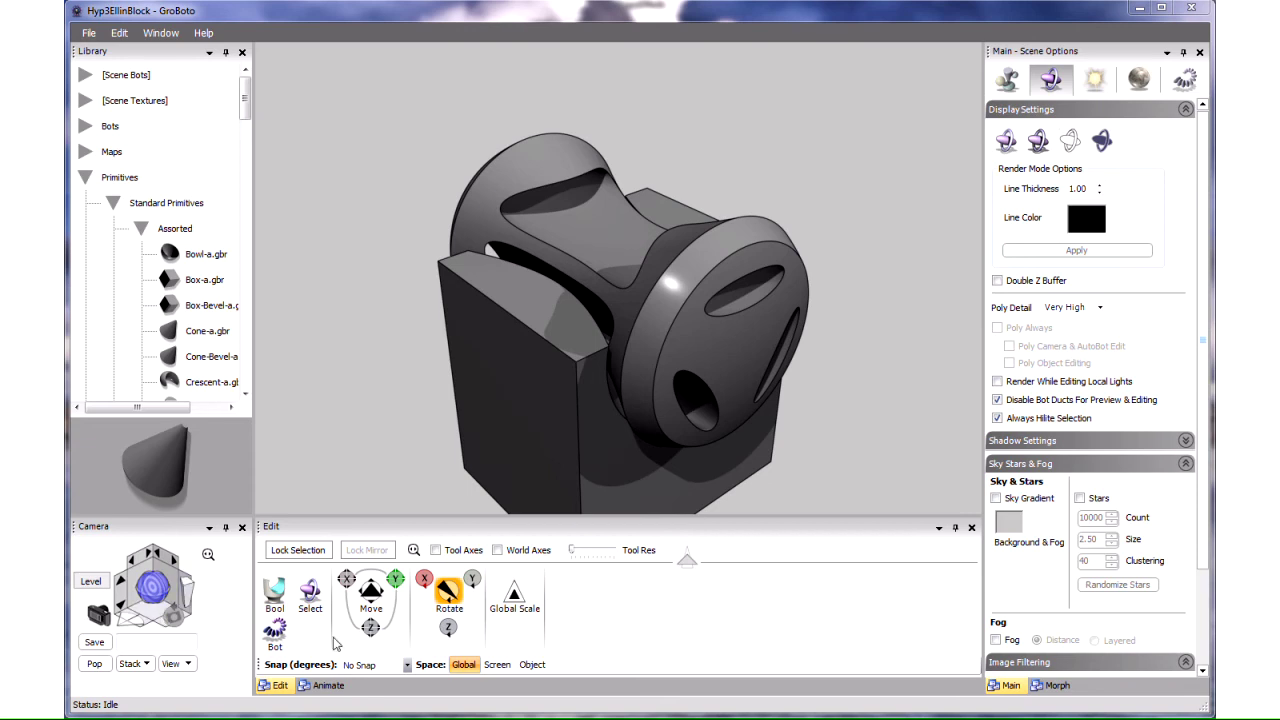
# Rotate the slotted rod cluster around its long axis within the block
pyautogui.click(310, 594)
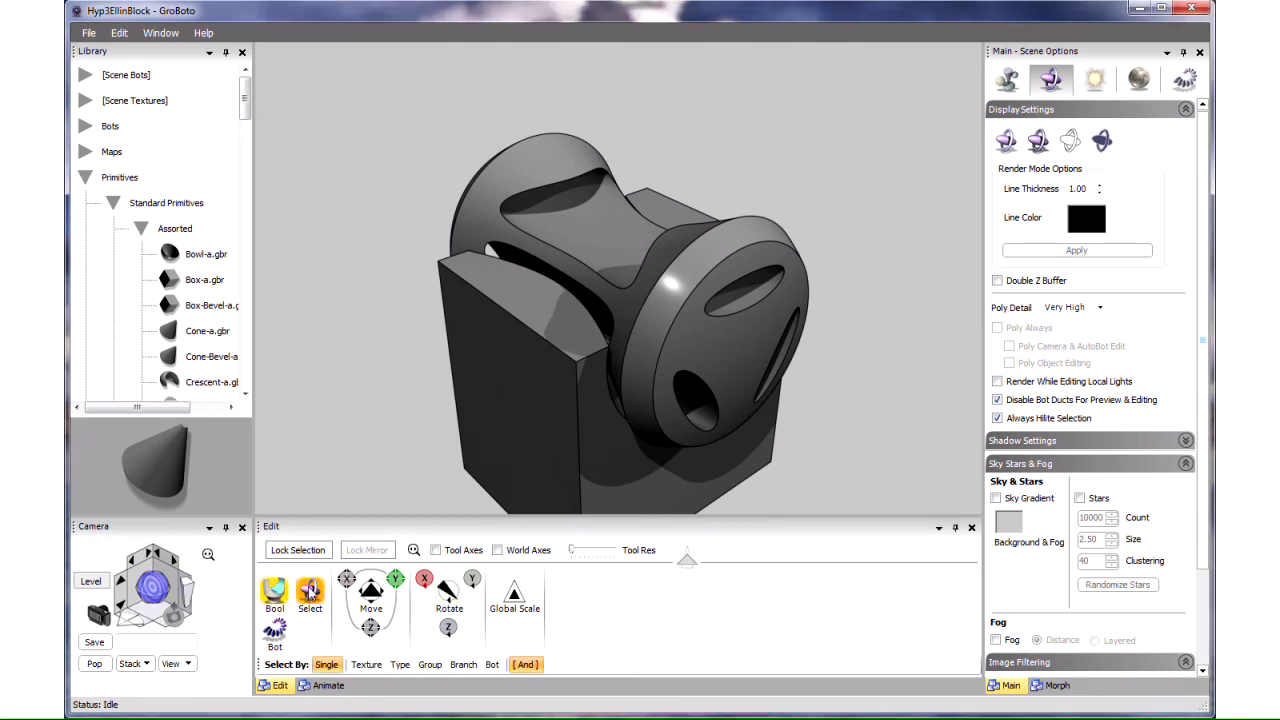
pyautogui.click(728, 352)
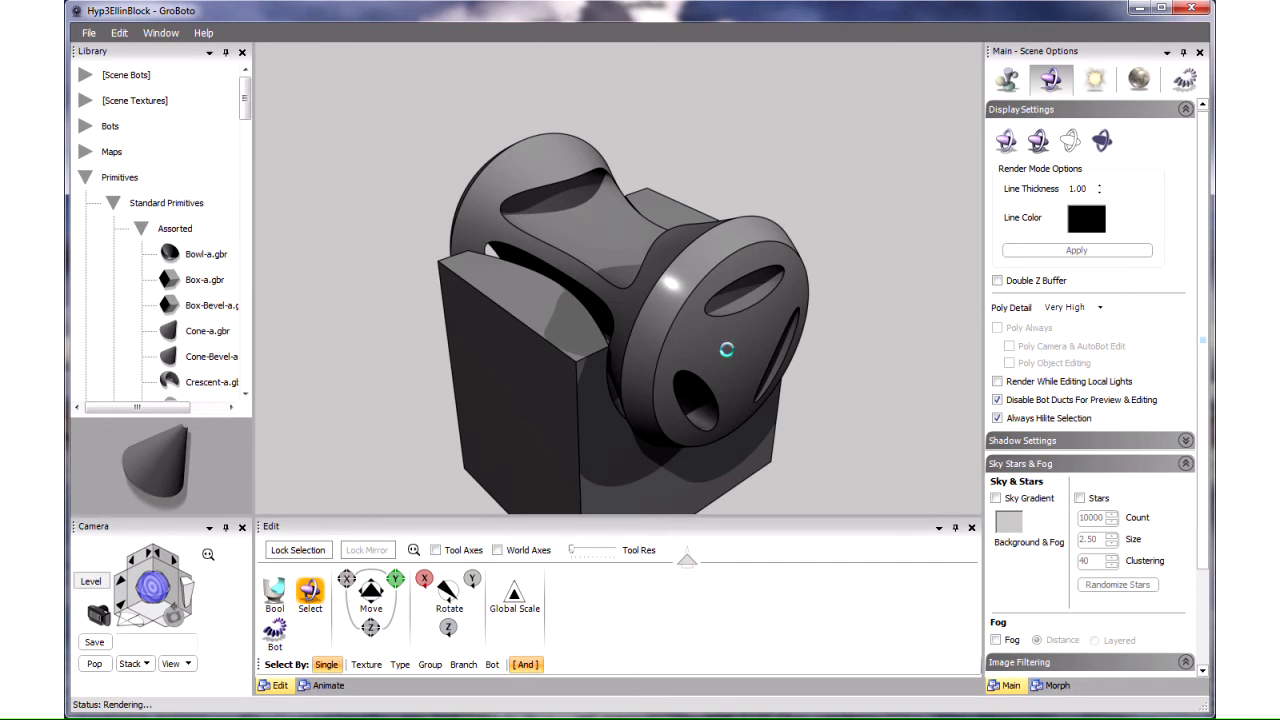
pyautogui.click(447, 592)
pyautogui.moveTo(447, 592); pyautogui.dragTo(448, 594)
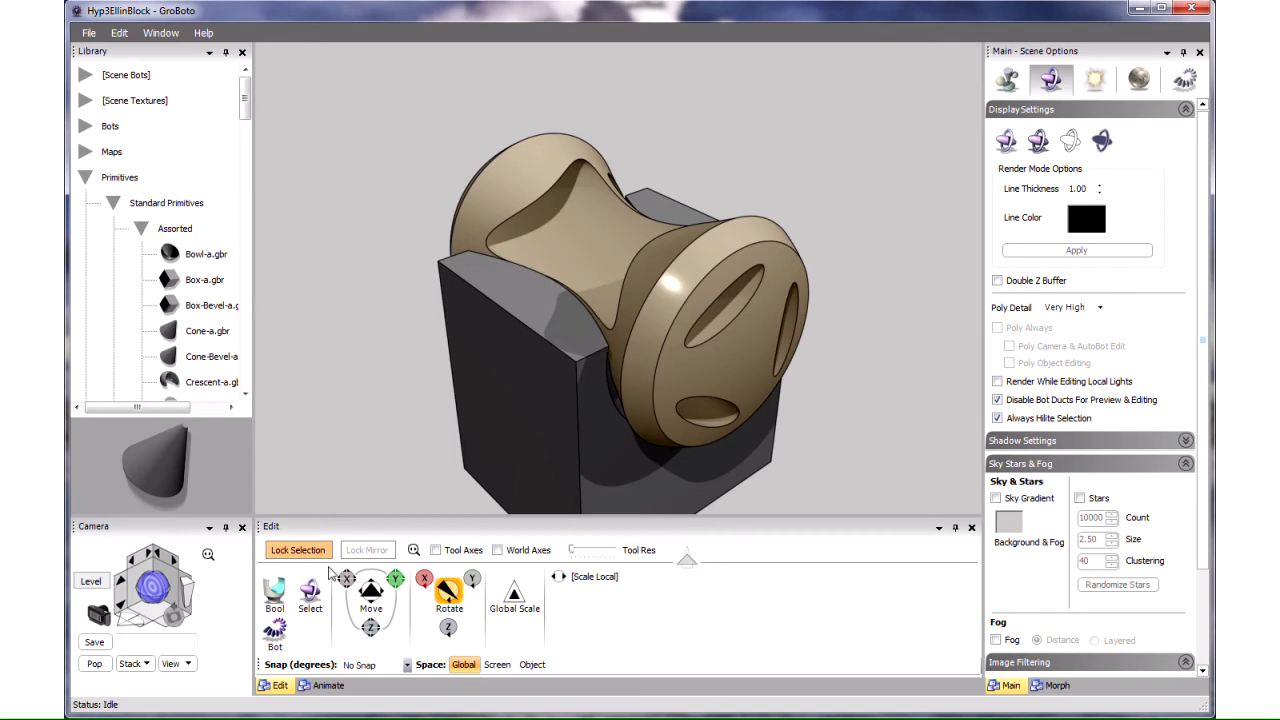
# Move the block cluster out from under the rod
pyautogui.press('Escape')
pyautogui.click(527, 440)
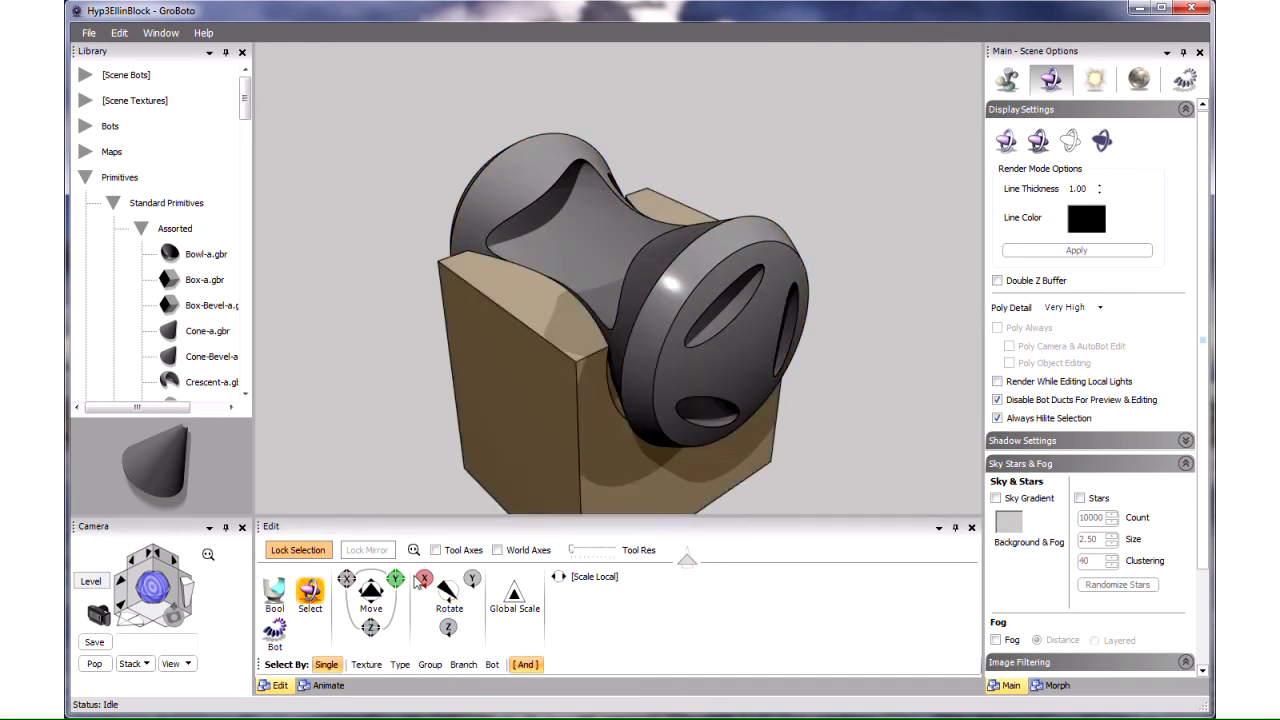
pyautogui.moveTo(370, 590); pyautogui.dragTo(312, 608)
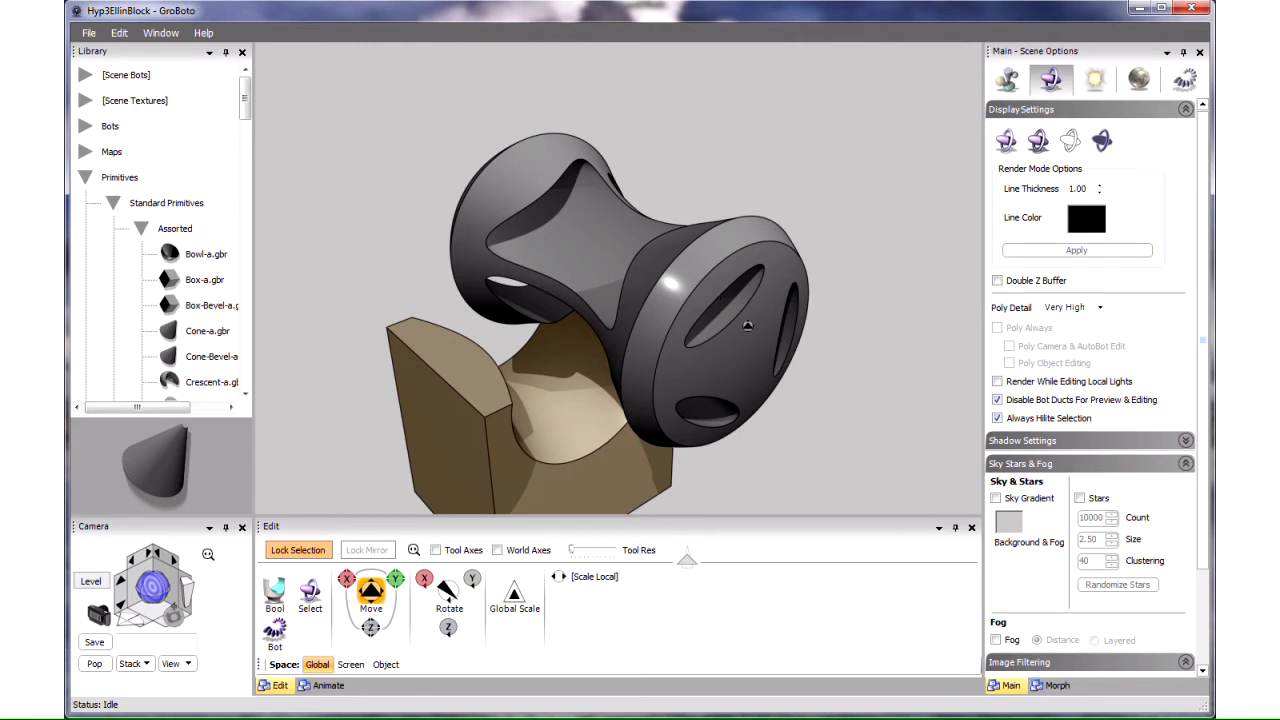
# Open the Modeling Tools window
pyautogui.click(160, 33)
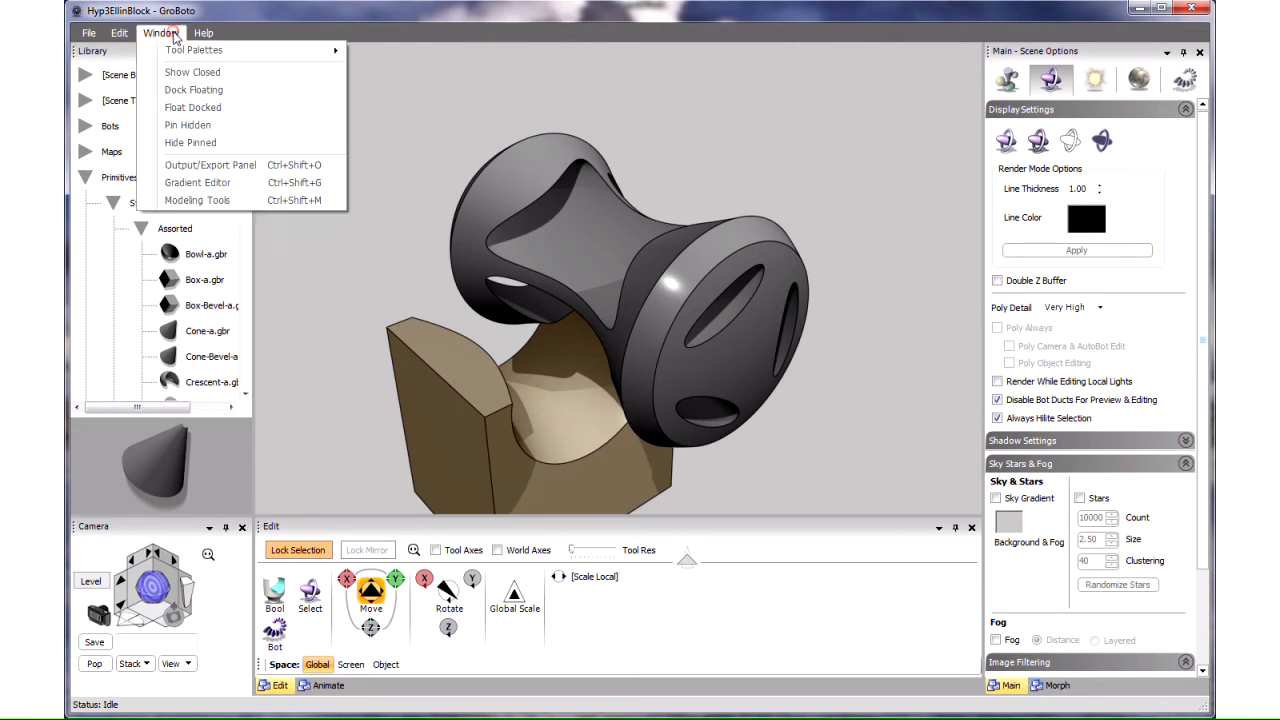
pyautogui.click(199, 201)
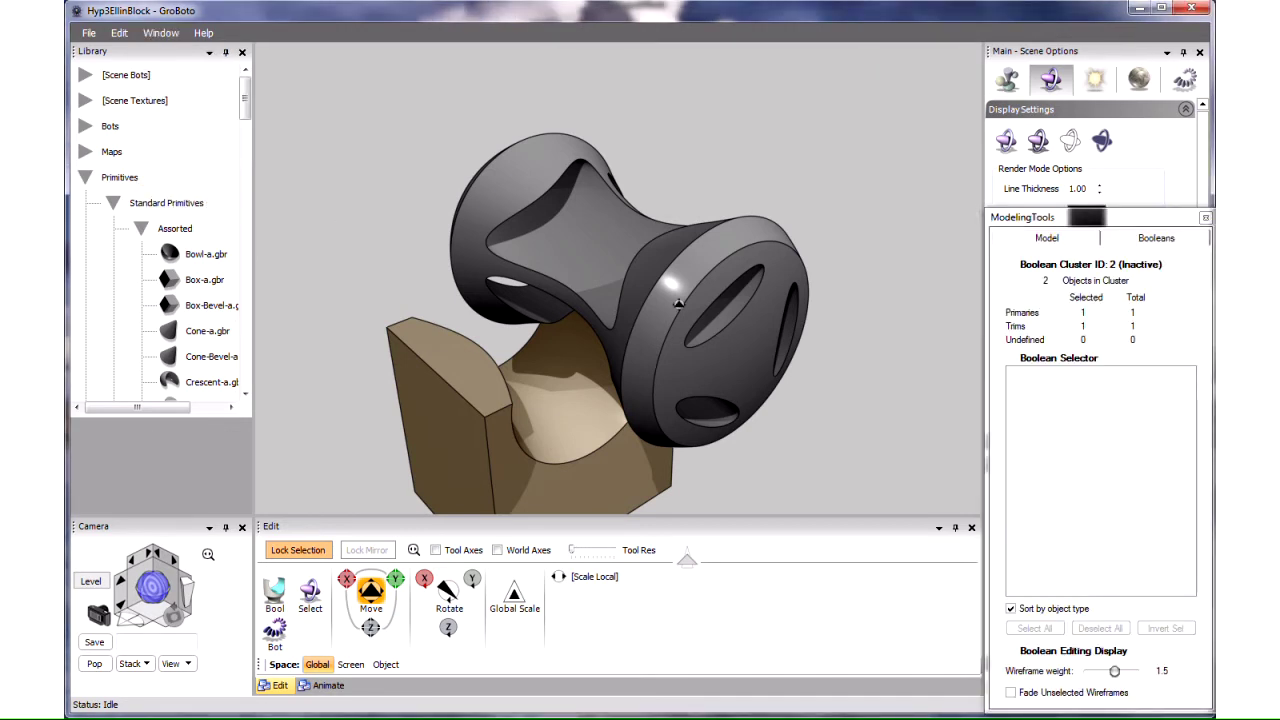
# Activate Boolean editing on the rod's cluster and delete its three Ellipsoid - Outside Body trims
pyautogui.press('e')
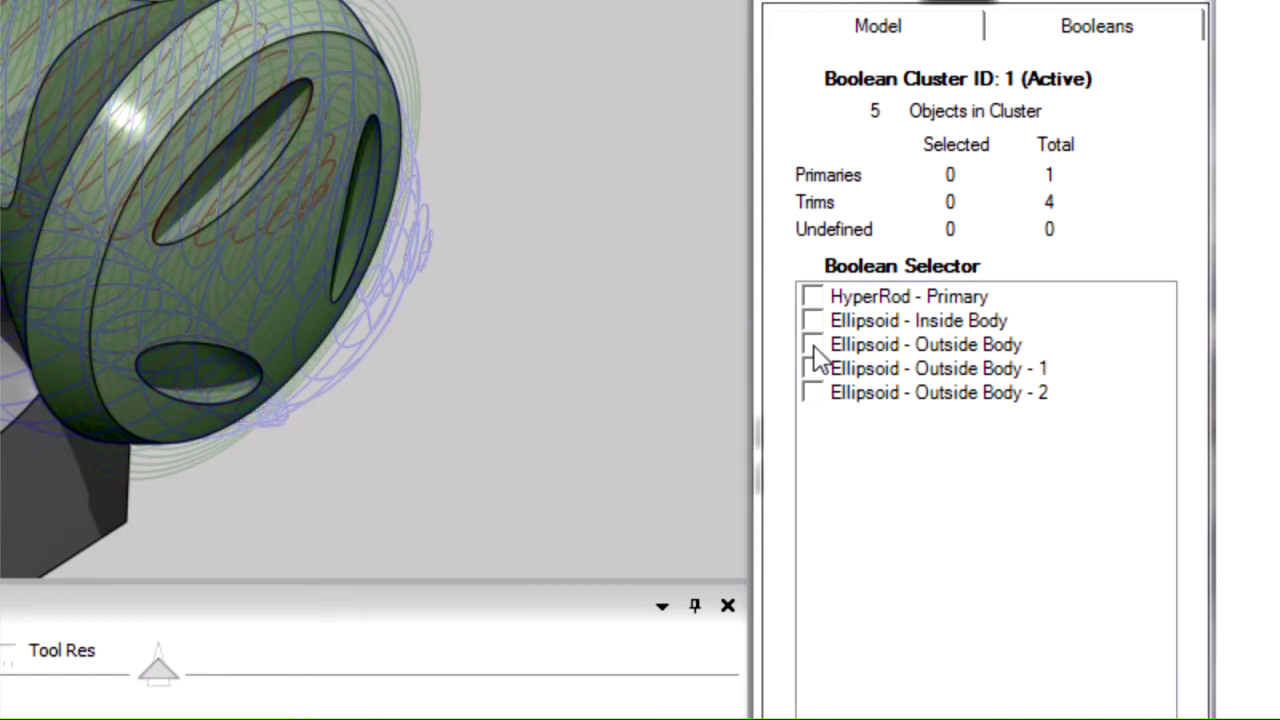
pyautogui.click(812, 344)
pyautogui.click(816, 368)
pyautogui.click(813, 393)
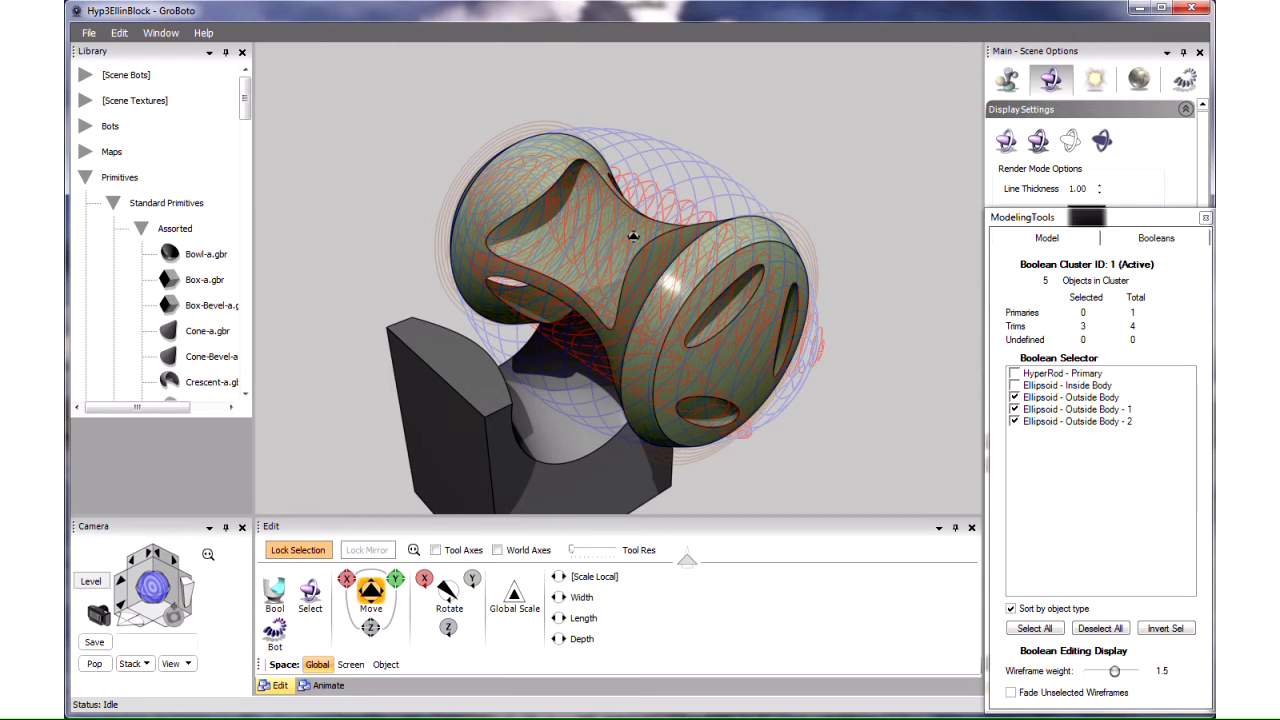
pyautogui.press('Delete')
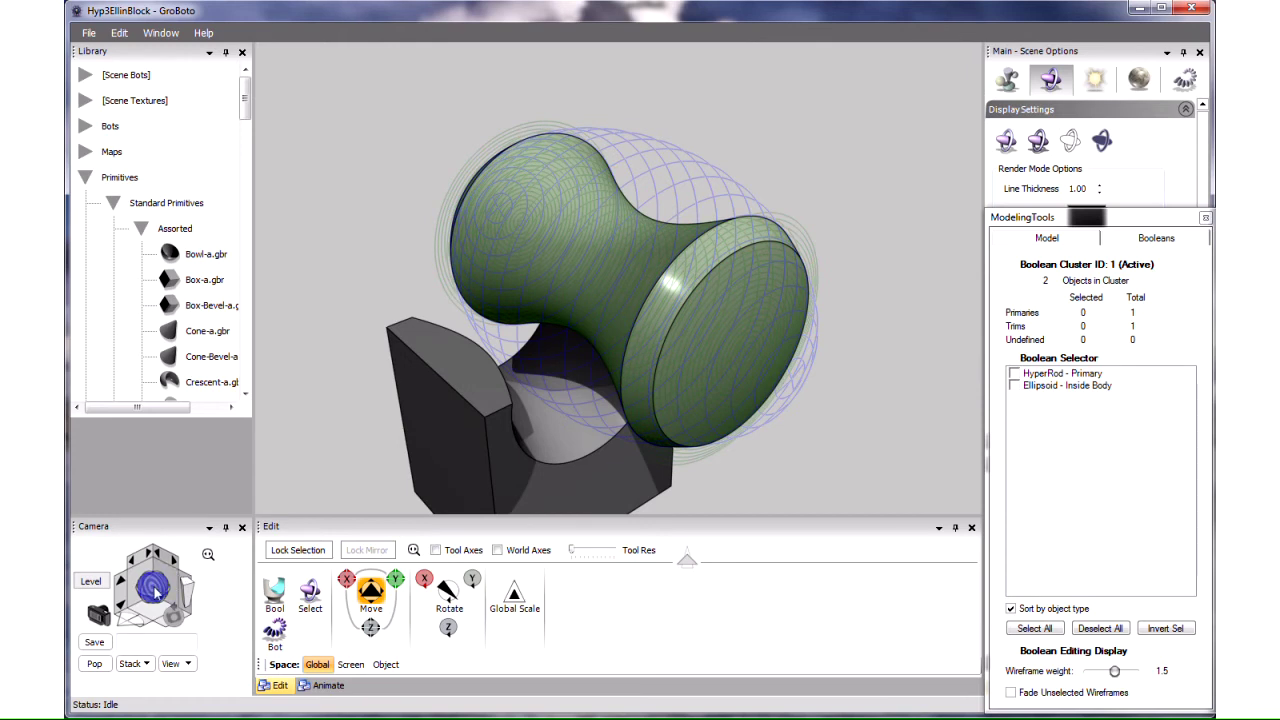
# Inspect the rod from another angle and revert the scene to its last saved version
pyautogui.moveTo(158, 590); pyautogui.dragTo(156, 590)
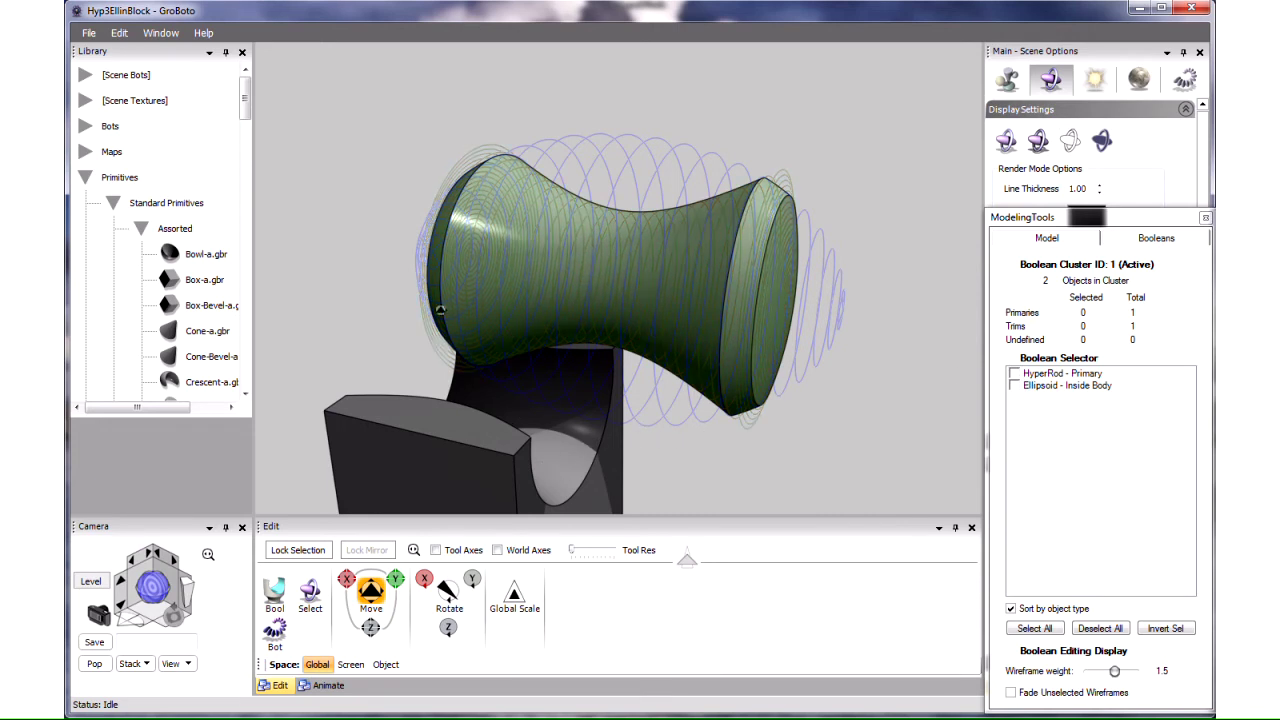
pyautogui.click(88, 33)
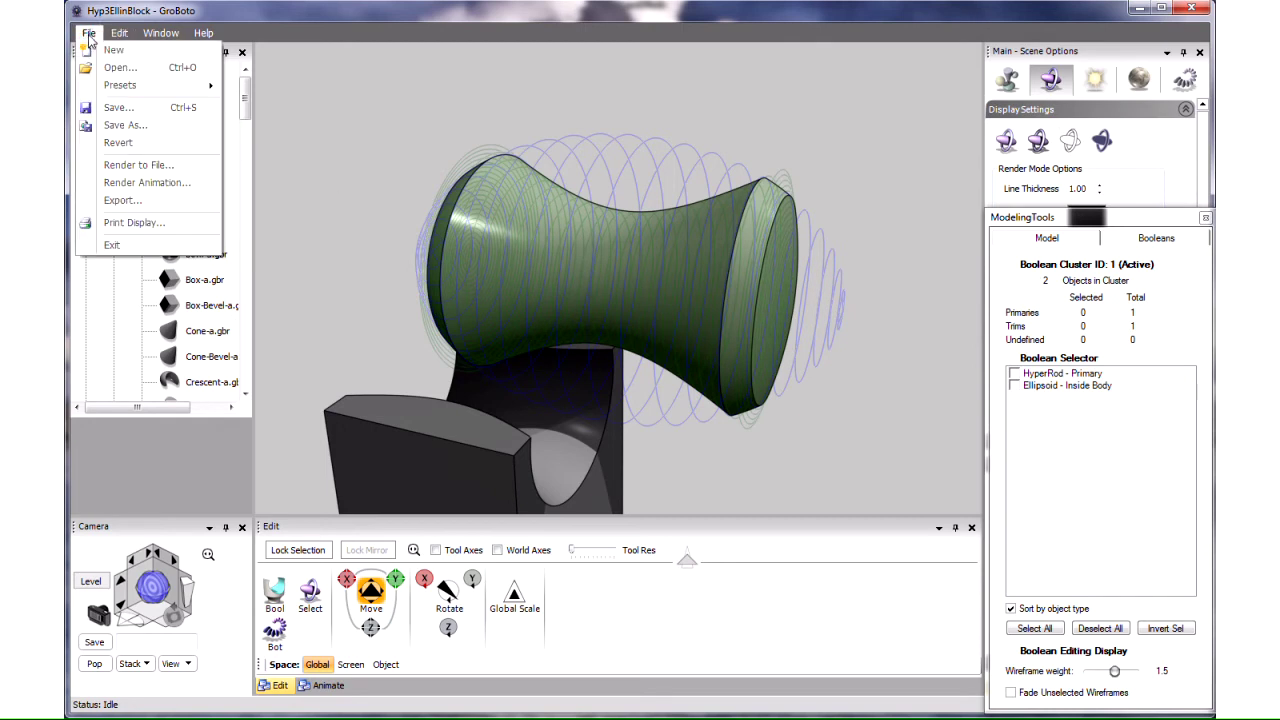
pyautogui.click(114, 142)
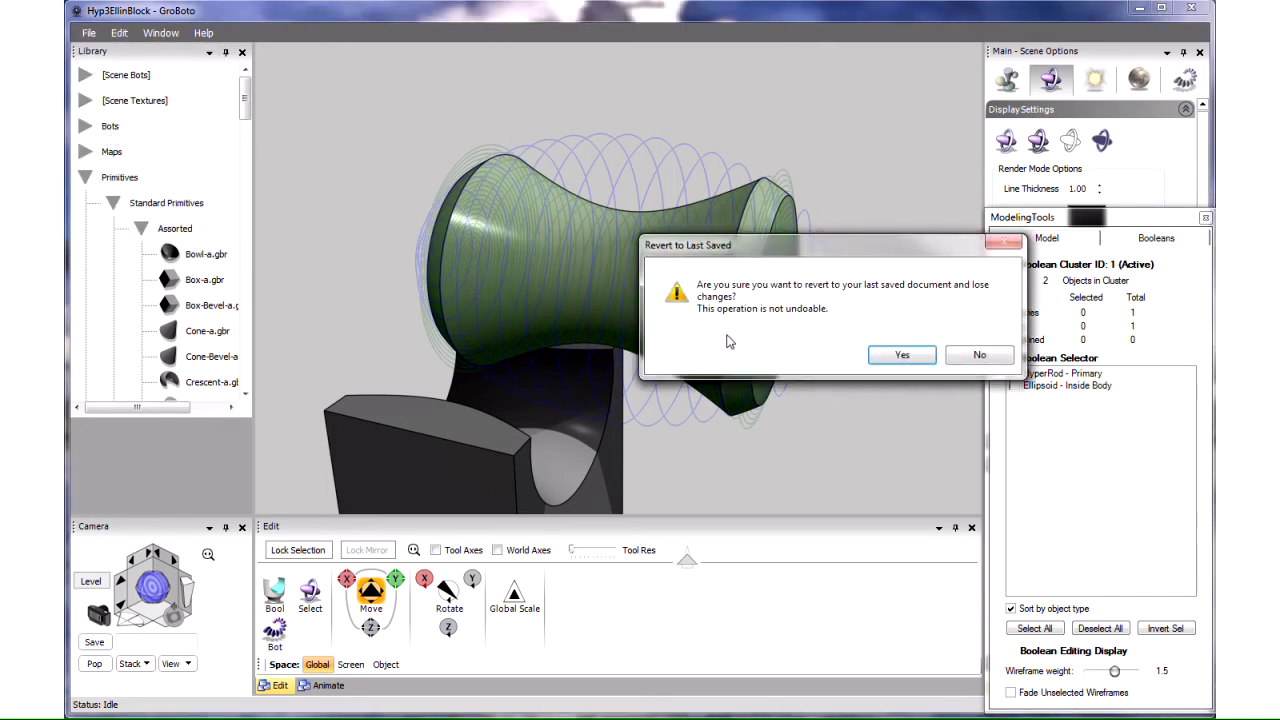
pyautogui.click(906, 355)
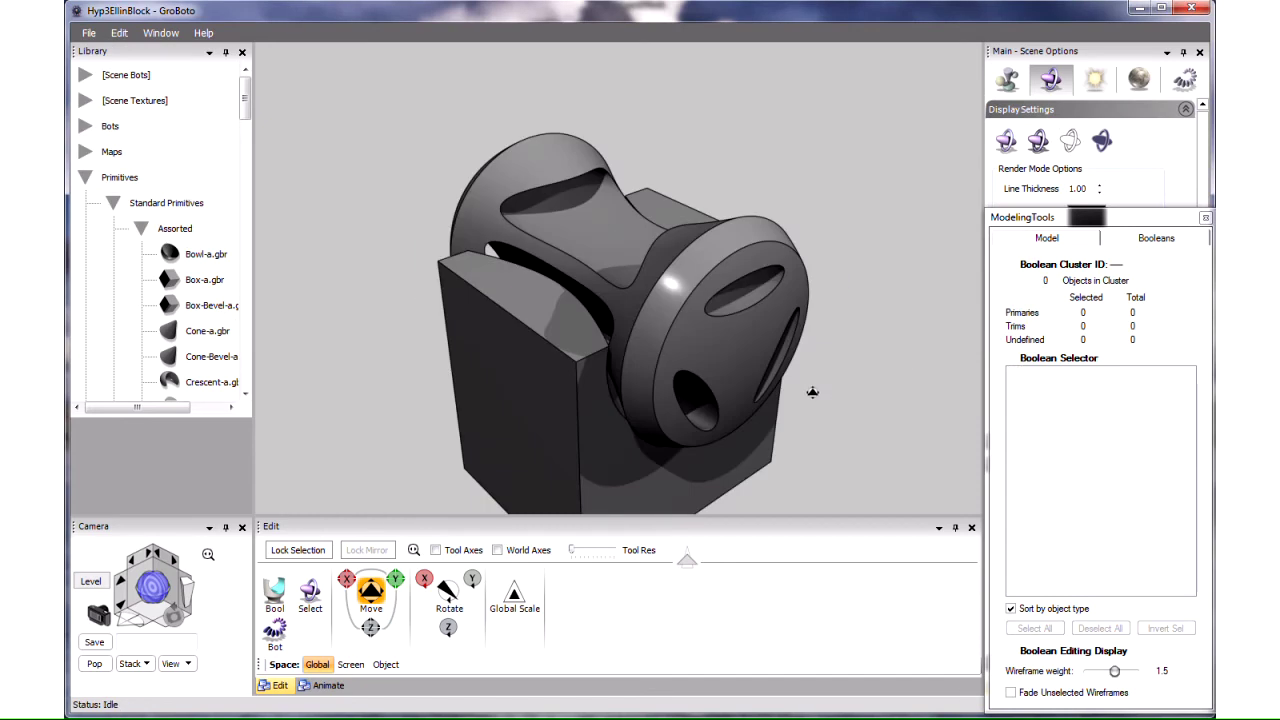
# Select the block cluster beneath the rod and delete it
pyautogui.click(310, 593)
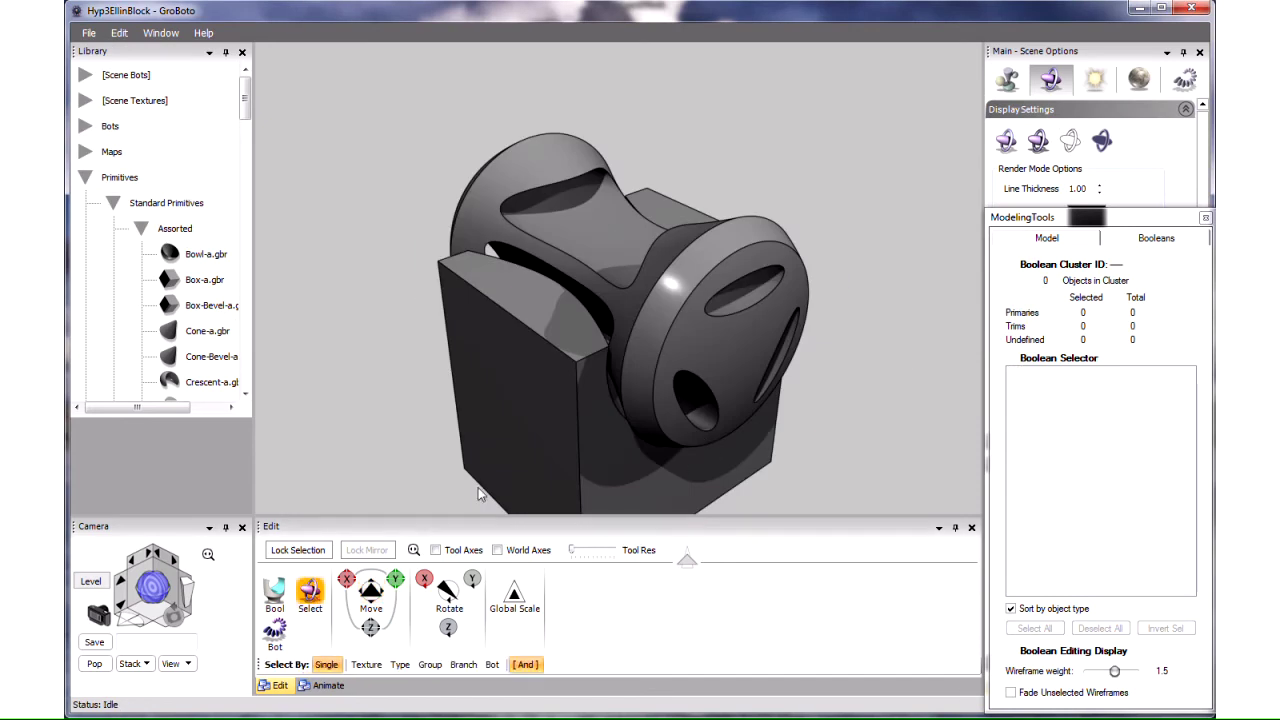
pyautogui.click(529, 427)
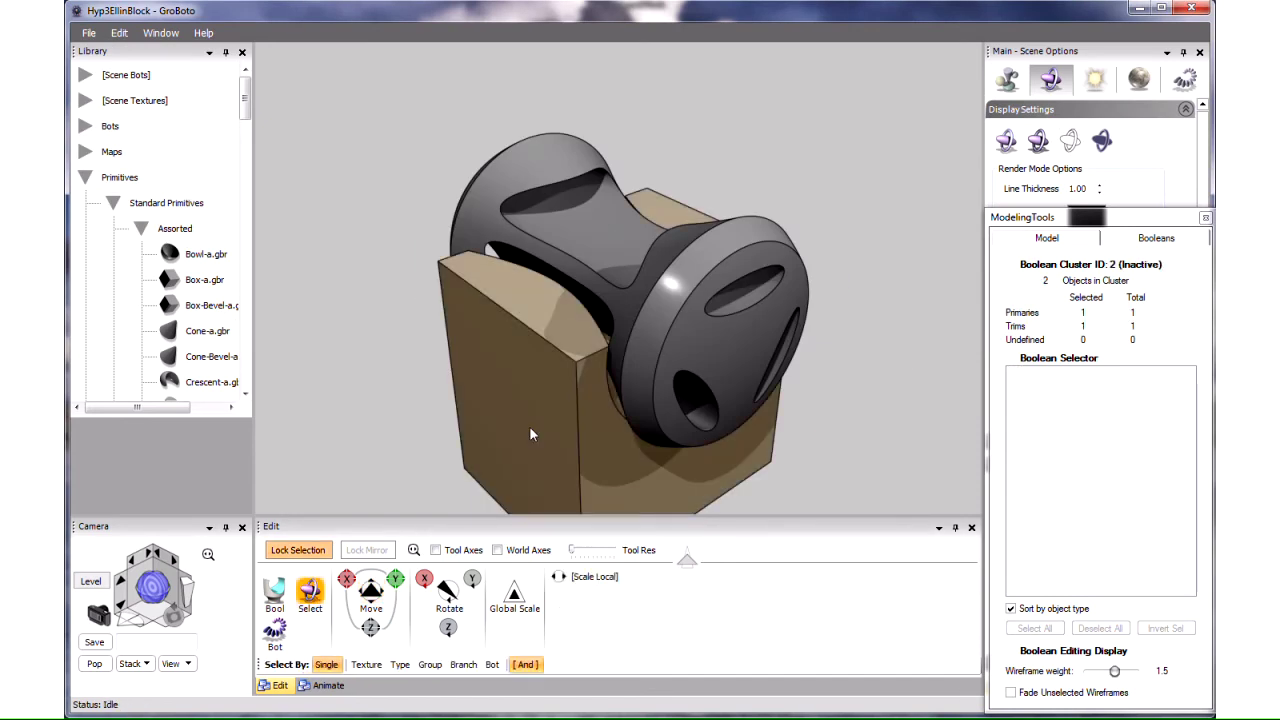
pyautogui.press('Delete')
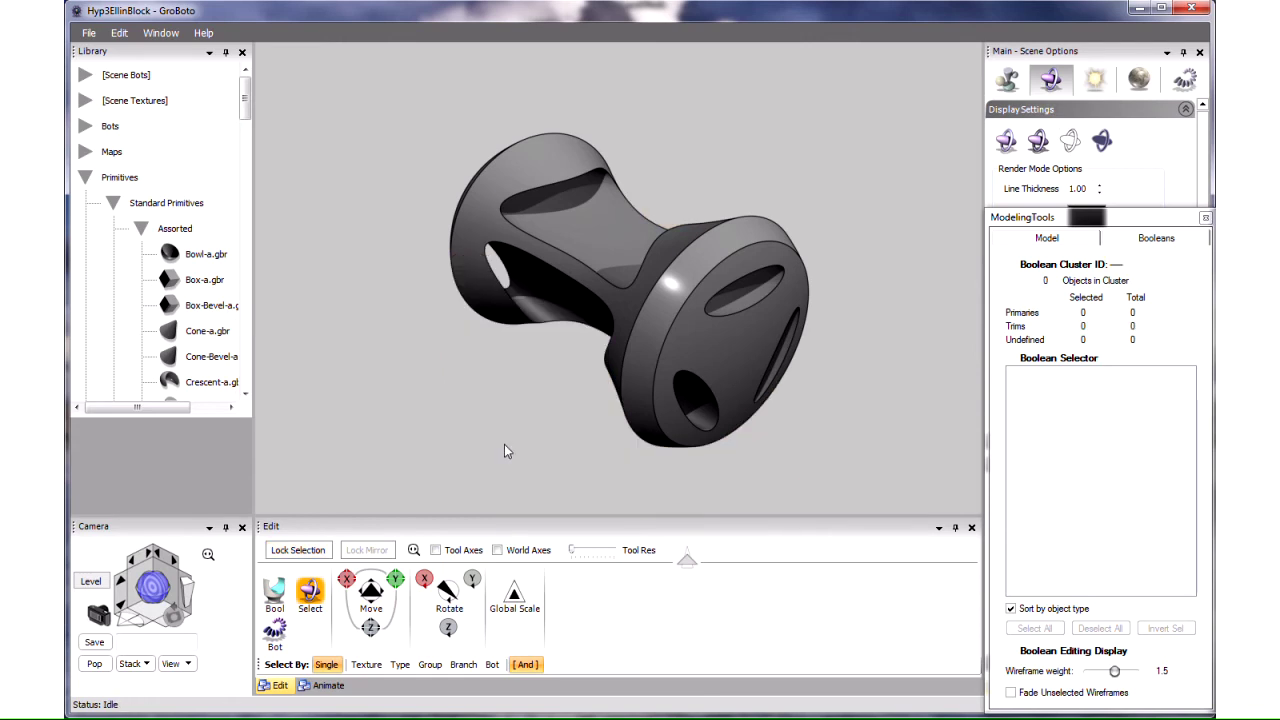
# Place the Box-a.gbr primitive at the world center as a new Boolean cluster
pyautogui.click(274, 593)
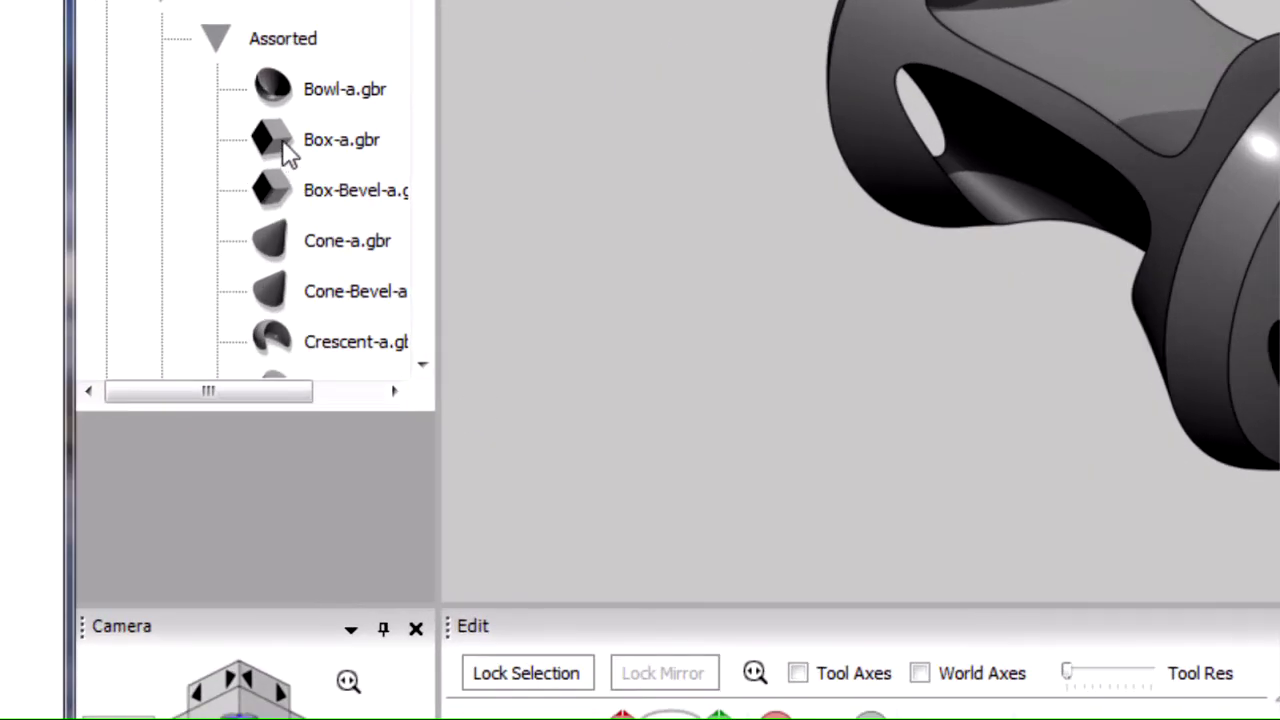
pyautogui.rightClick(256, 195)
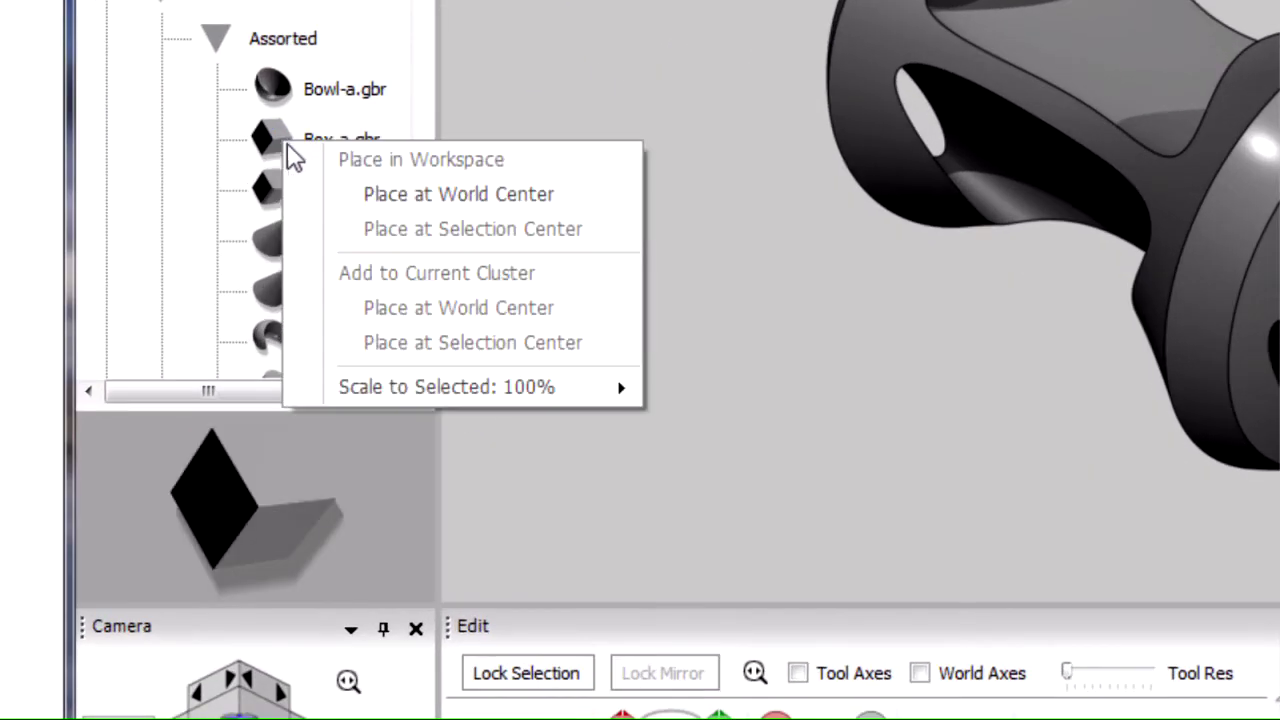
pyautogui.click(407, 199)
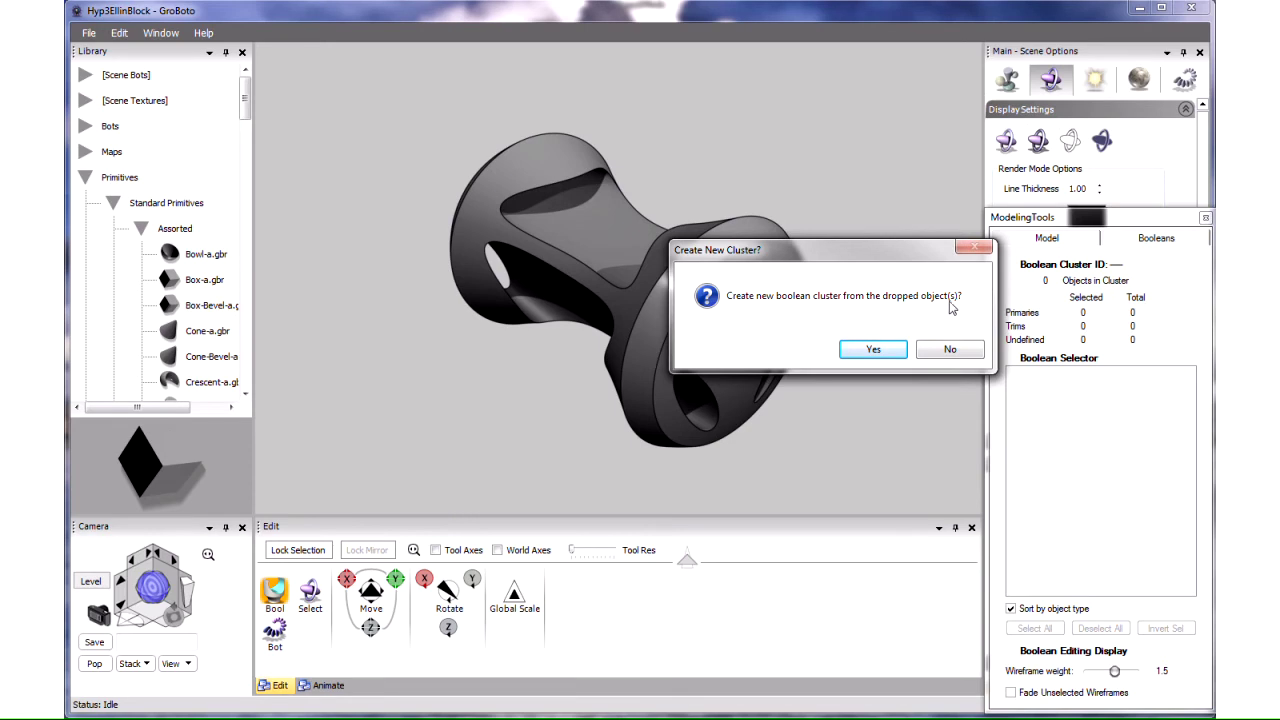
pyautogui.click(884, 349)
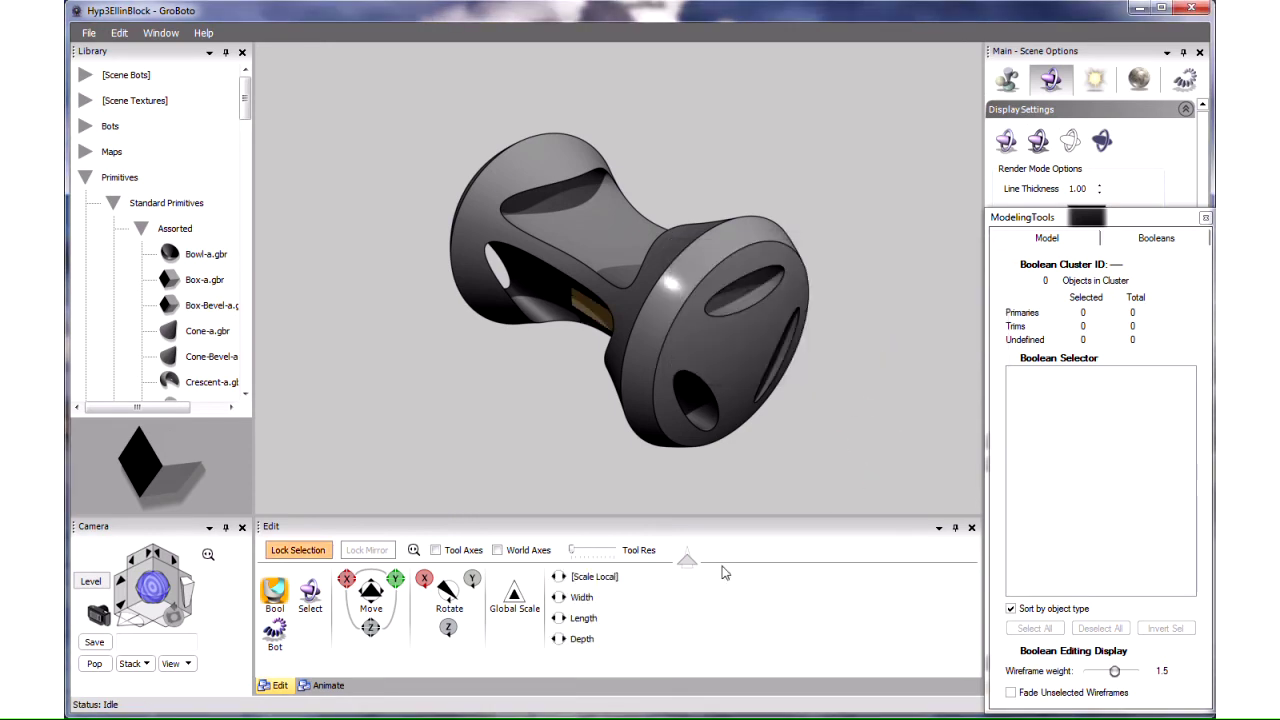
# Enlarge the box, adjust its depth and lower it so the rod sits partly embedded in its upper side
pyautogui.click(514, 594)
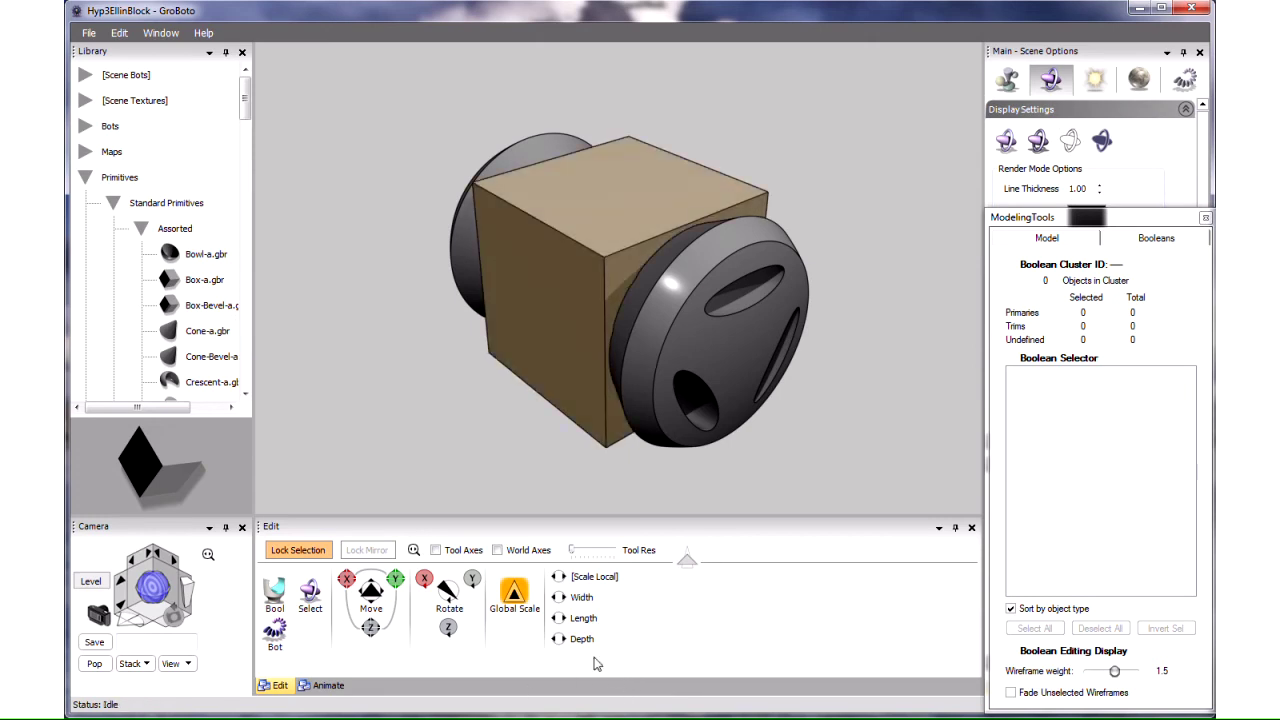
pyautogui.moveTo(553, 639); pyautogui.dragTo(616, 638)
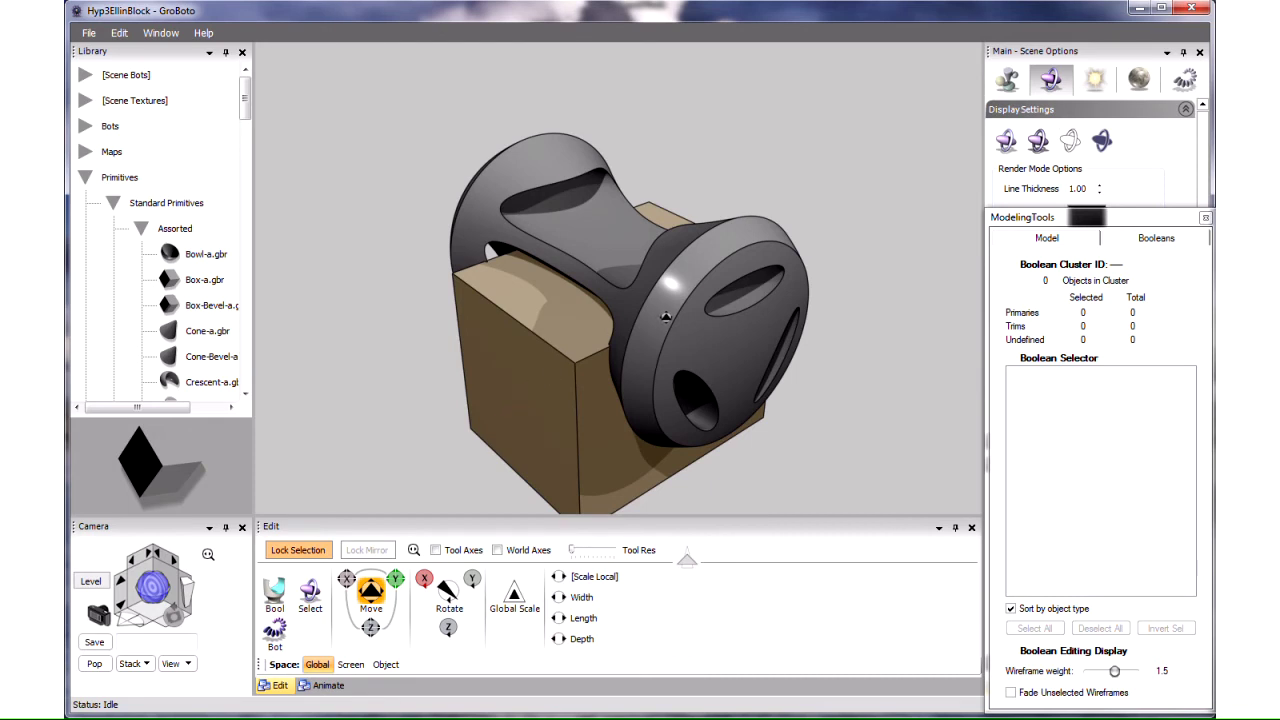
# Duplicate the HyperRod - Primary object in place, keeping the copy in the rod's current Boolean cluster
pyautogui.press('e')
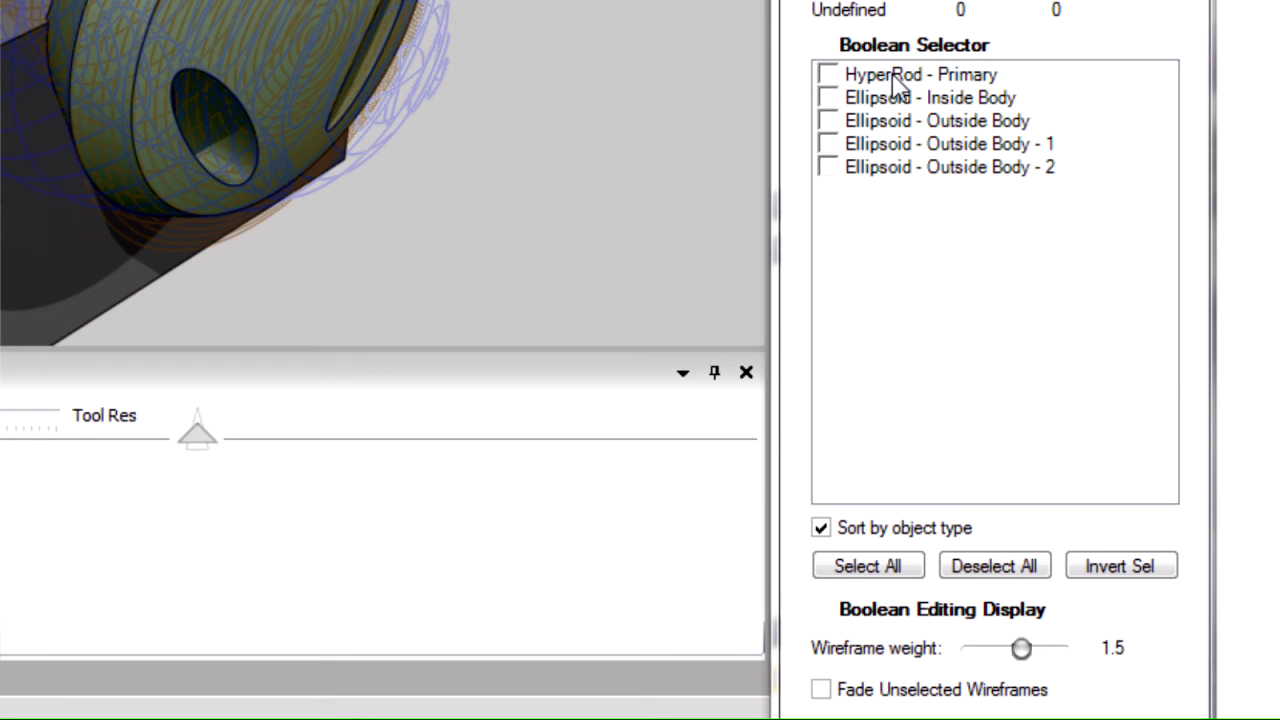
pyautogui.rightClick(896, 82)
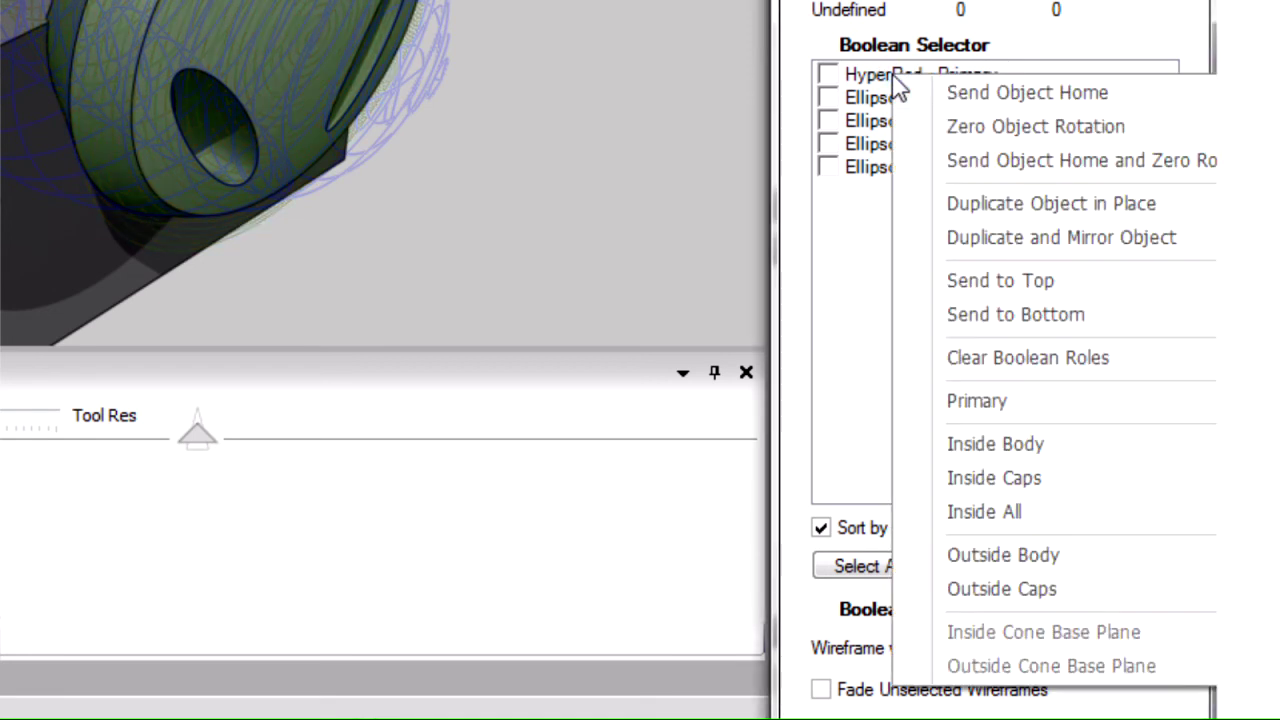
pyautogui.click(984, 204)
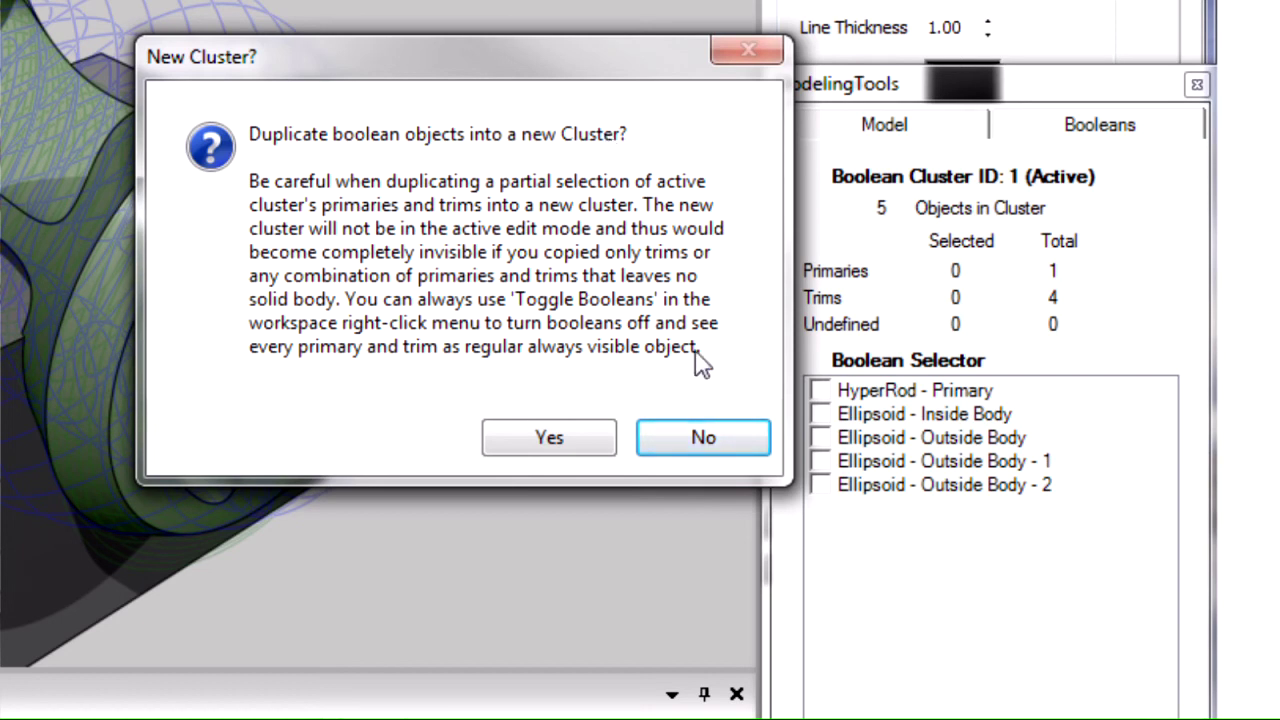
pyautogui.click(710, 440)
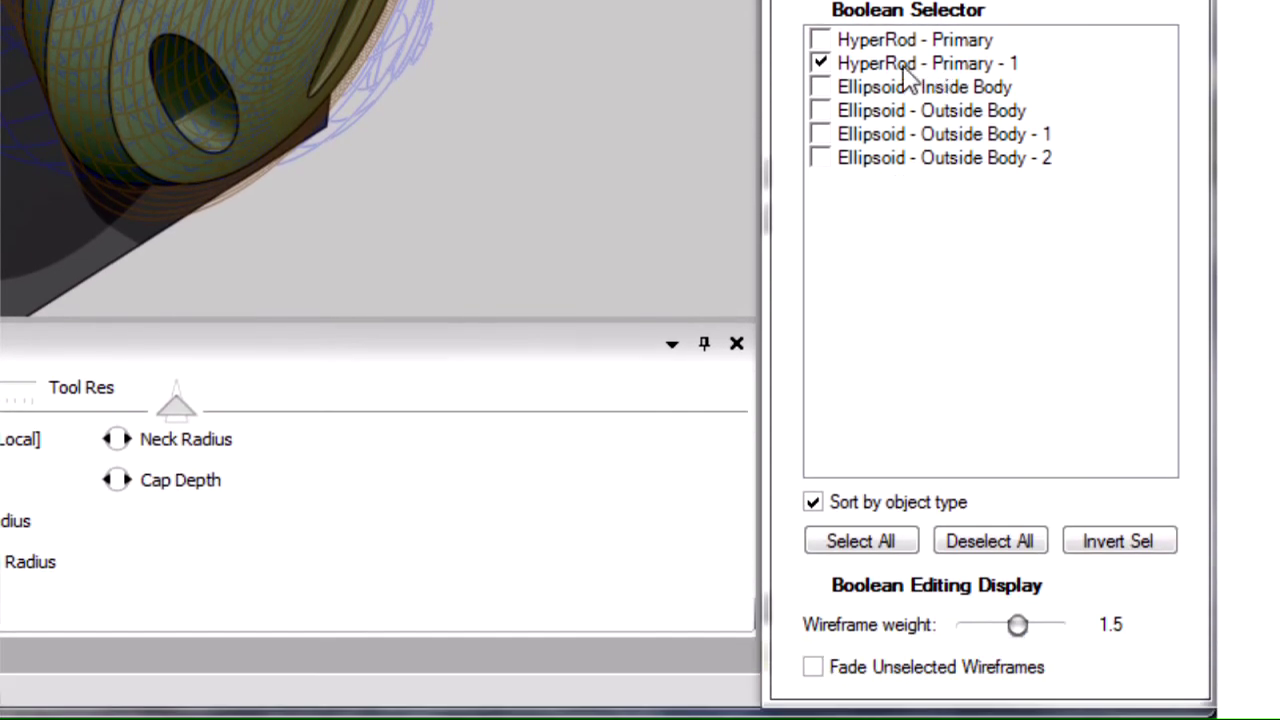
# Clear the duplicate HyperRod's Boolean roles, add it to the box's cluster and leave Boolean editing of the rod's cluster
pyautogui.rightClick(906, 377)
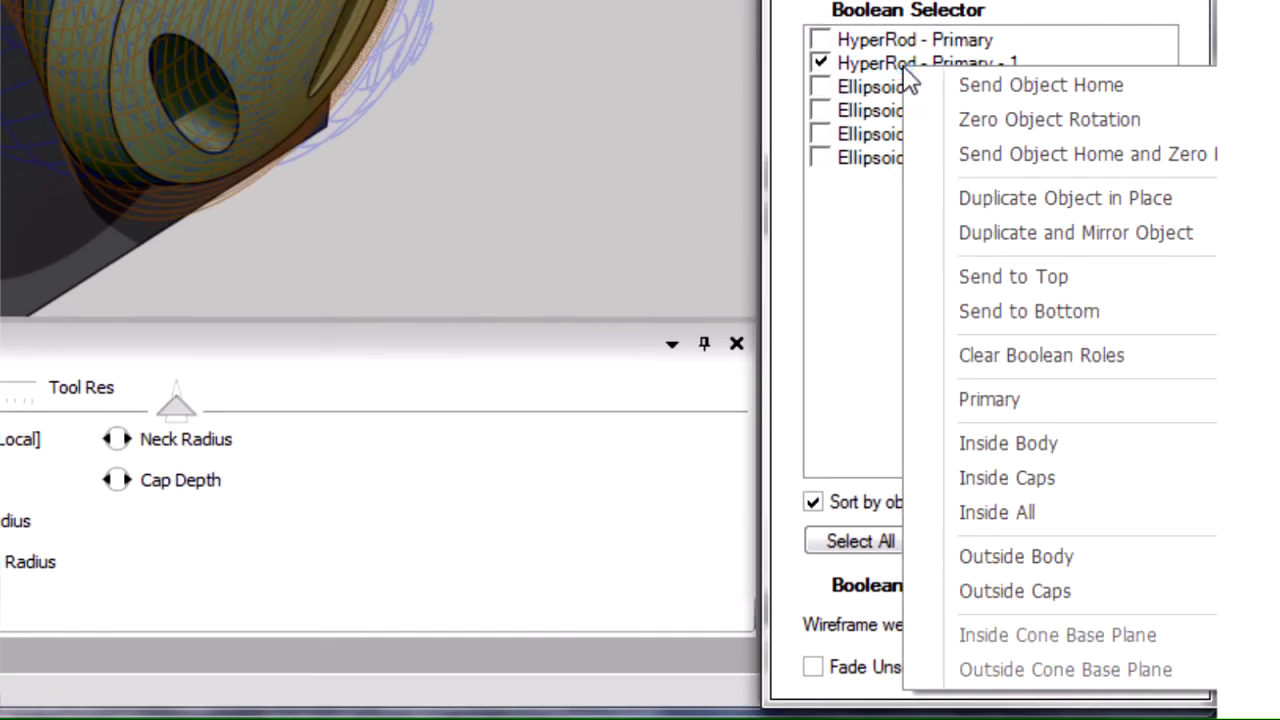
pyautogui.click(987, 360)
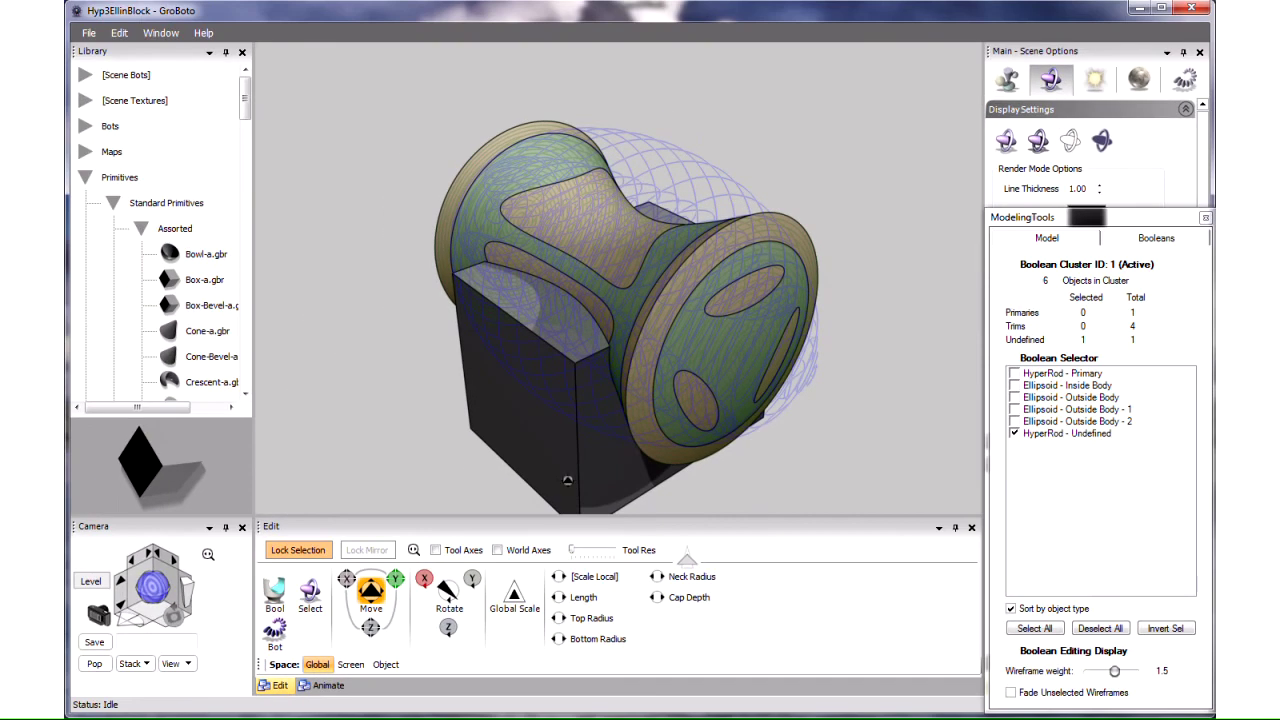
pyautogui.rightClick(533, 441)
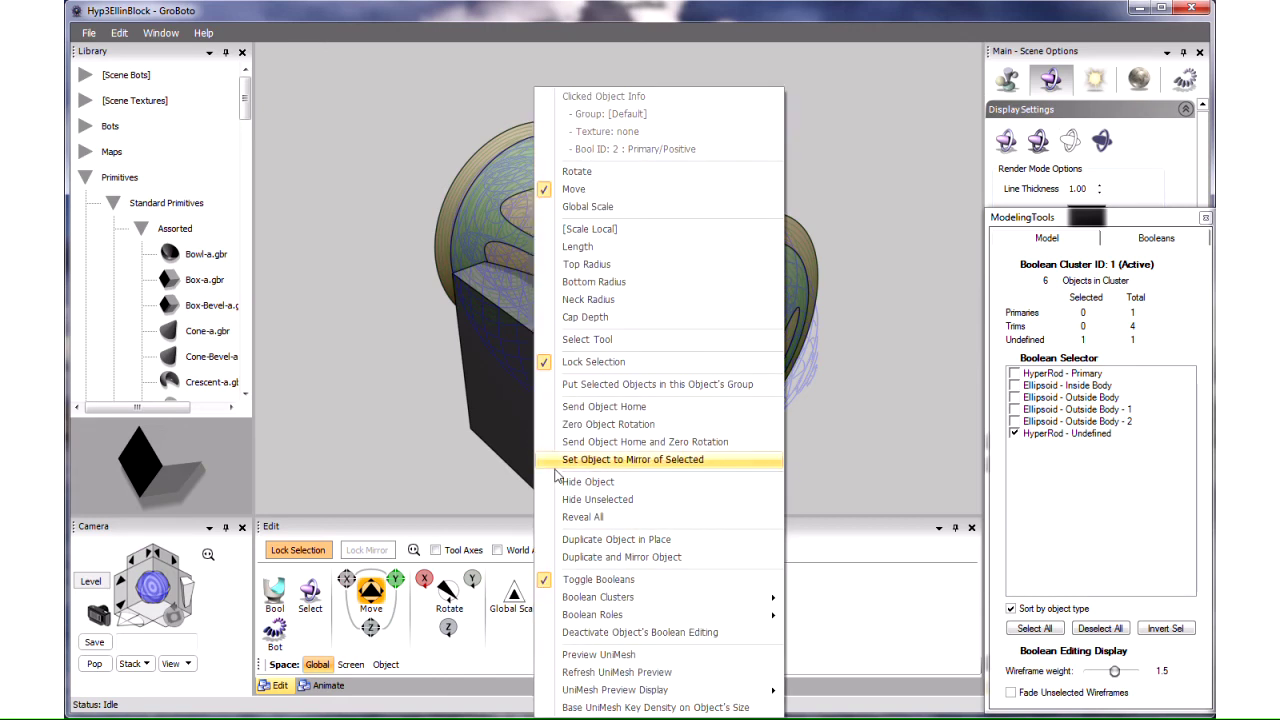
pyautogui.moveTo(630, 600)
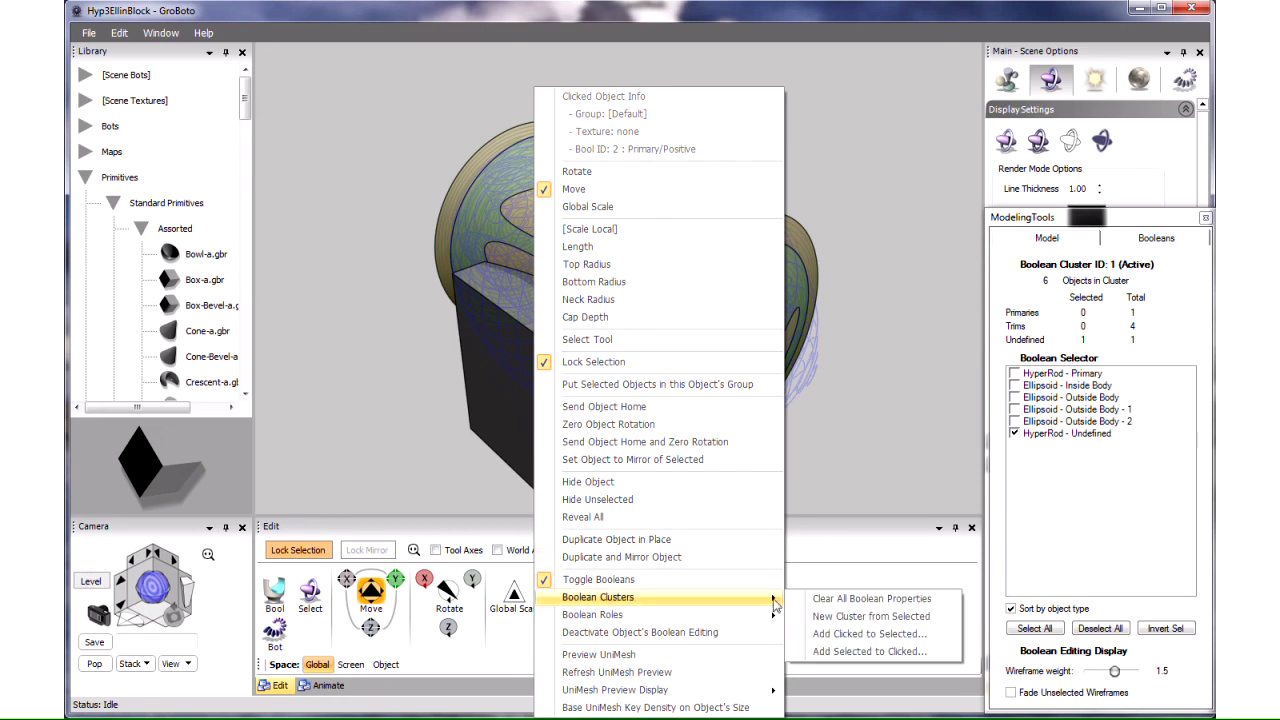
pyautogui.click(853, 652)
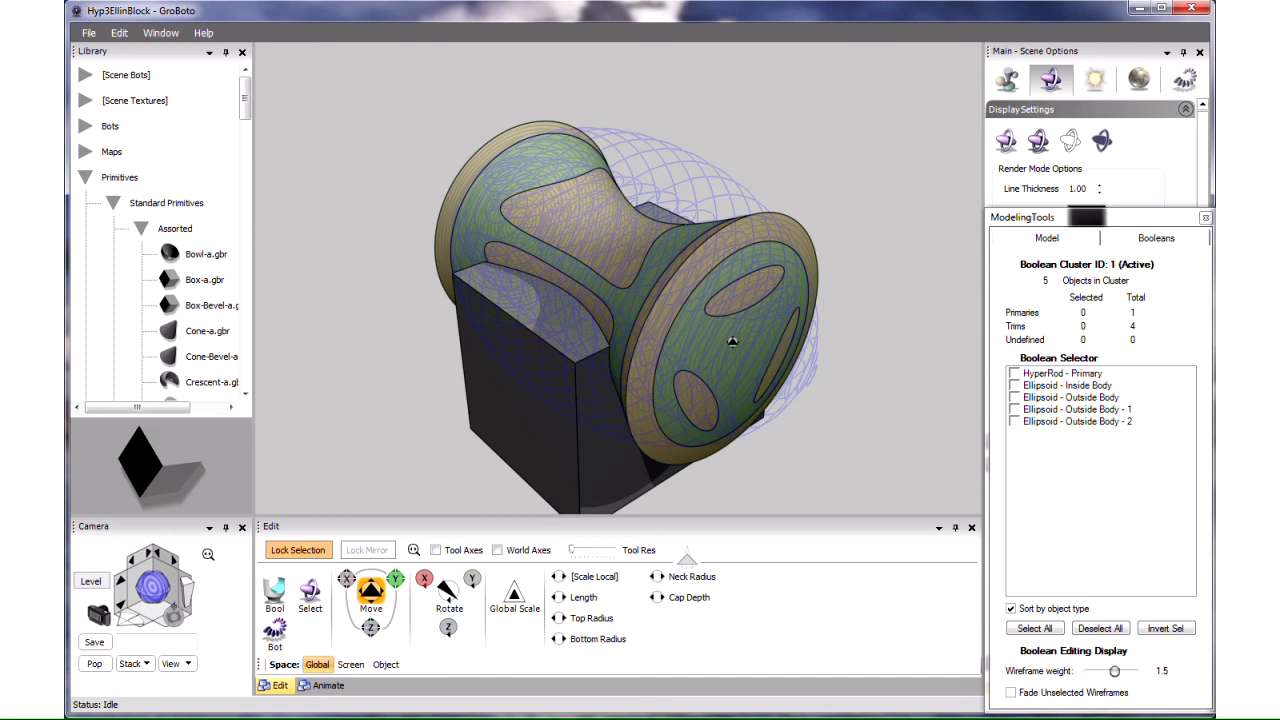
pyautogui.press('e')
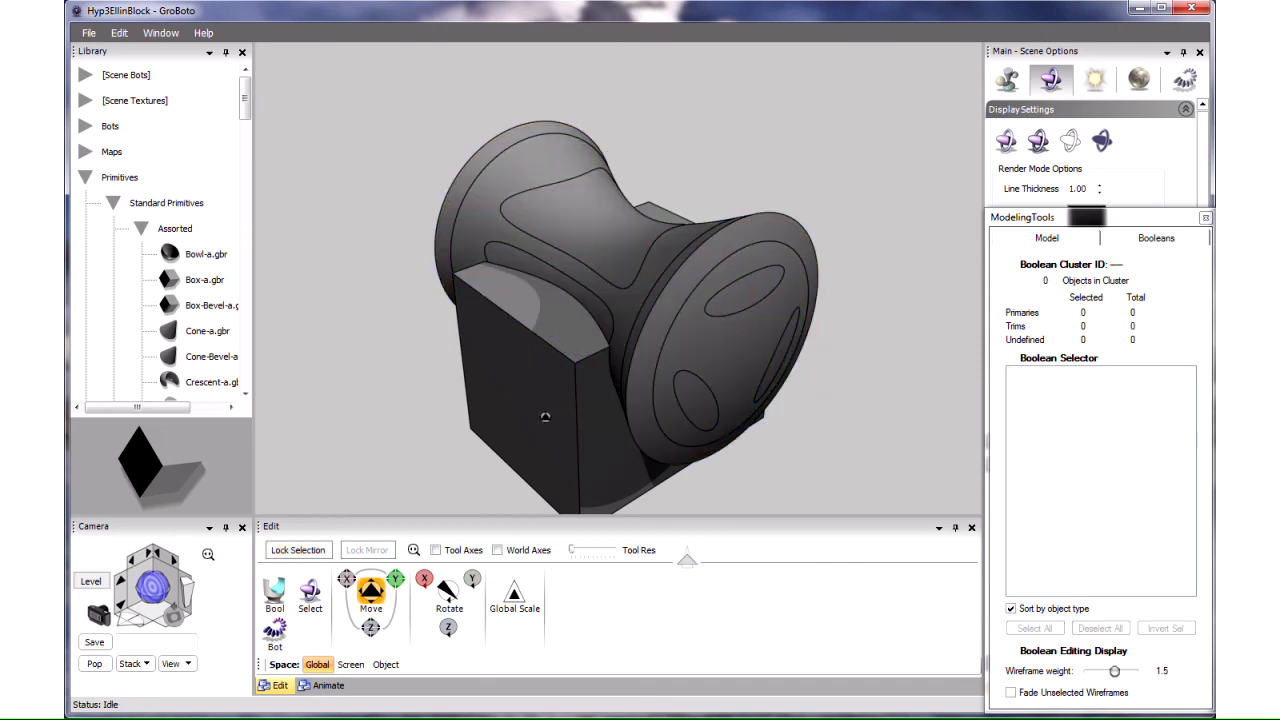
# In the box's cluster, set the HyperRod's Boolean role to Outside Body and scale it up globally for clearance around the rod
pyautogui.press('e')
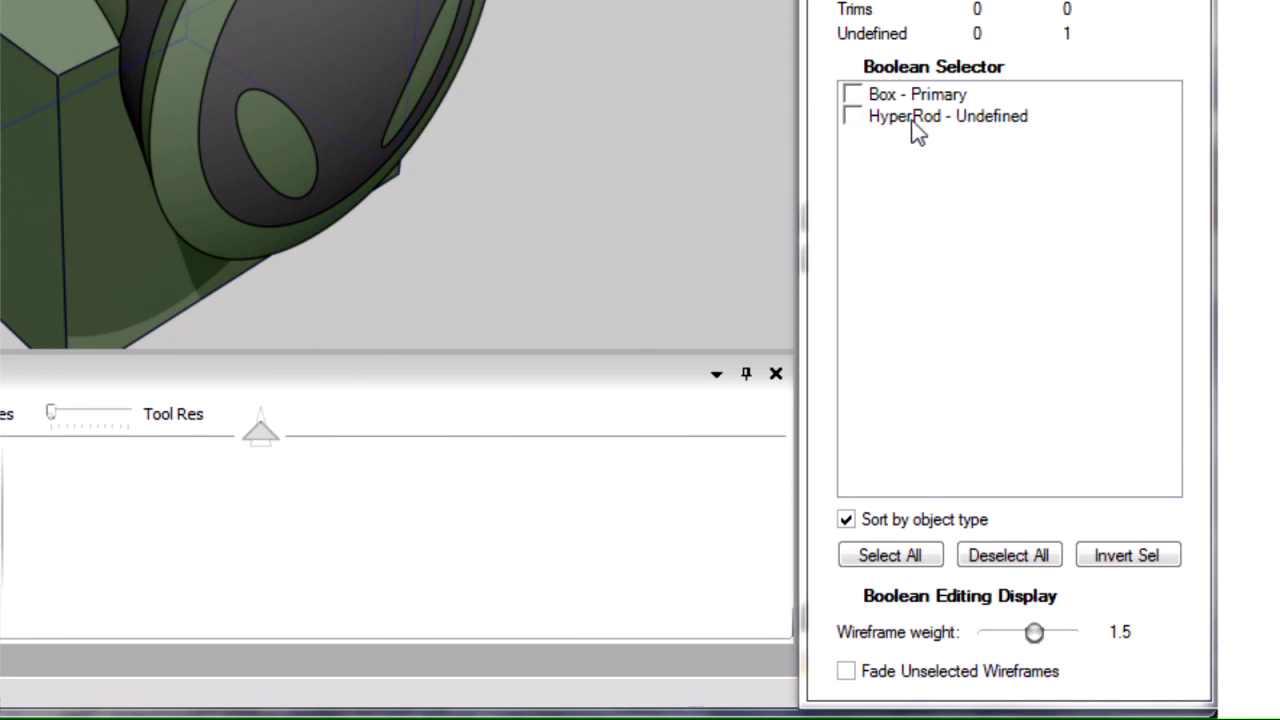
pyautogui.click(856, 122)
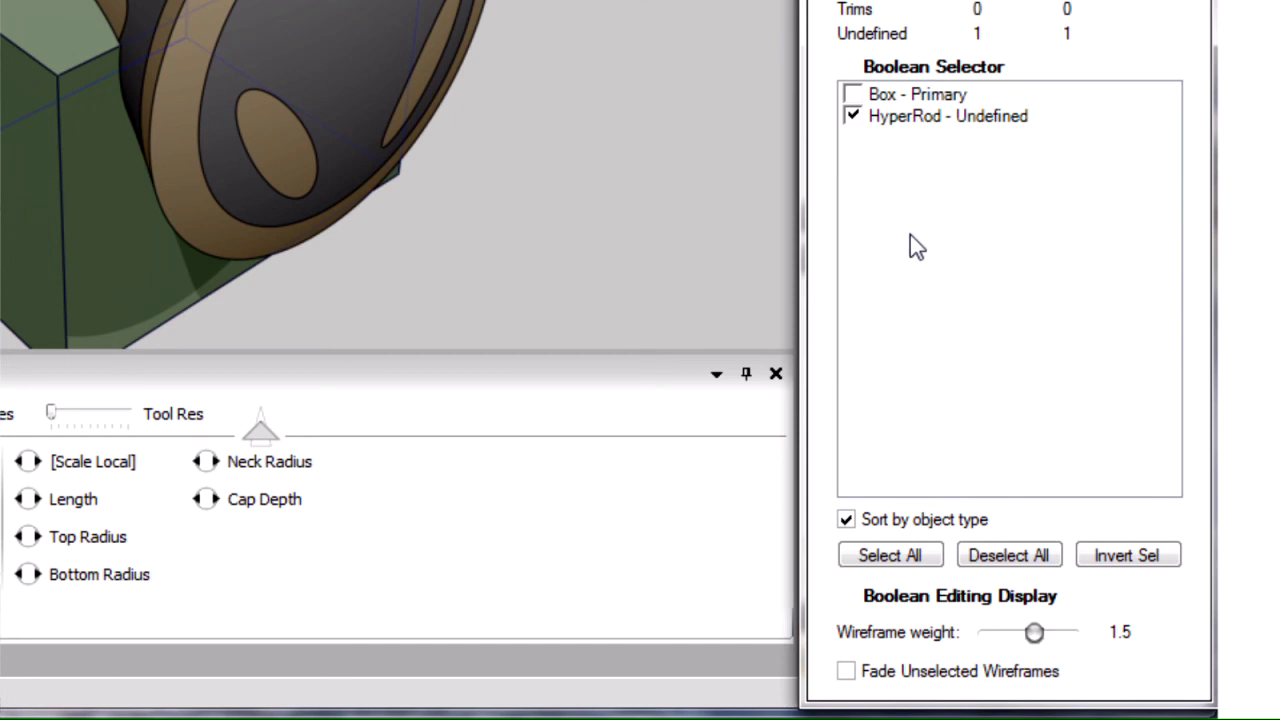
pyautogui.rightClick(920, 118)
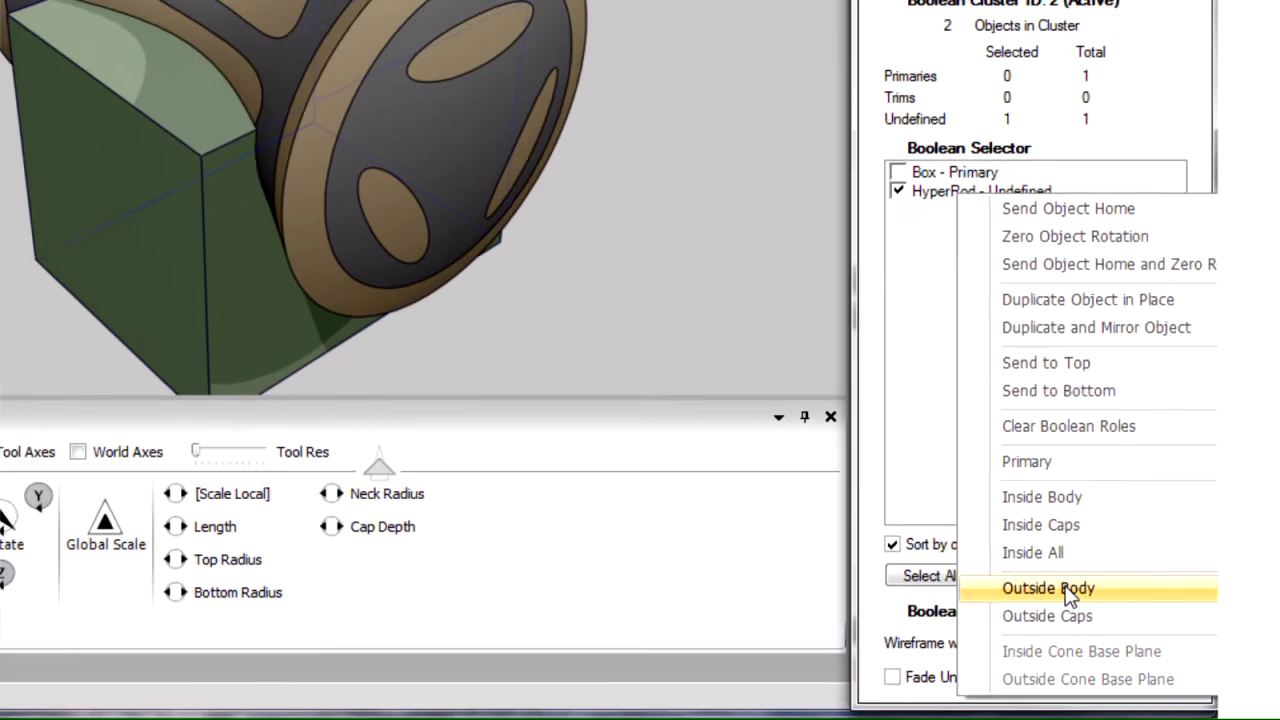
pyautogui.click(1025, 569)
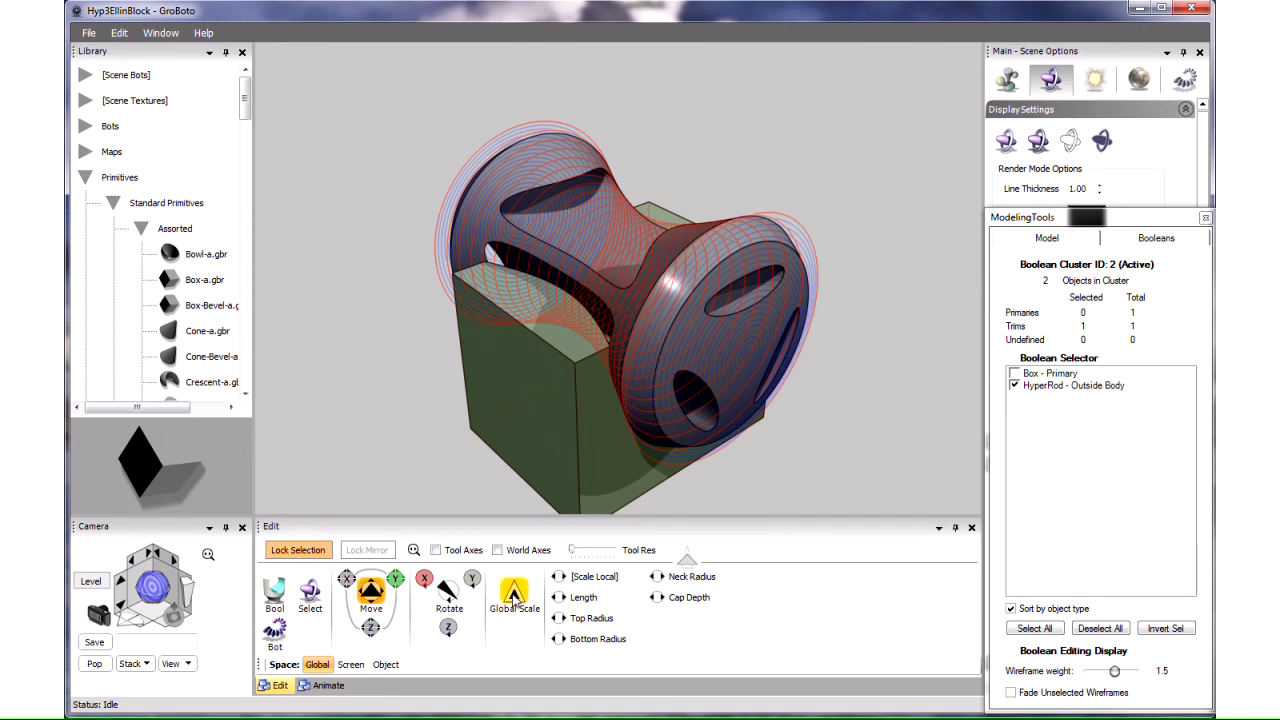
pyautogui.moveTo(513, 595); pyautogui.dragTo(605, 574)
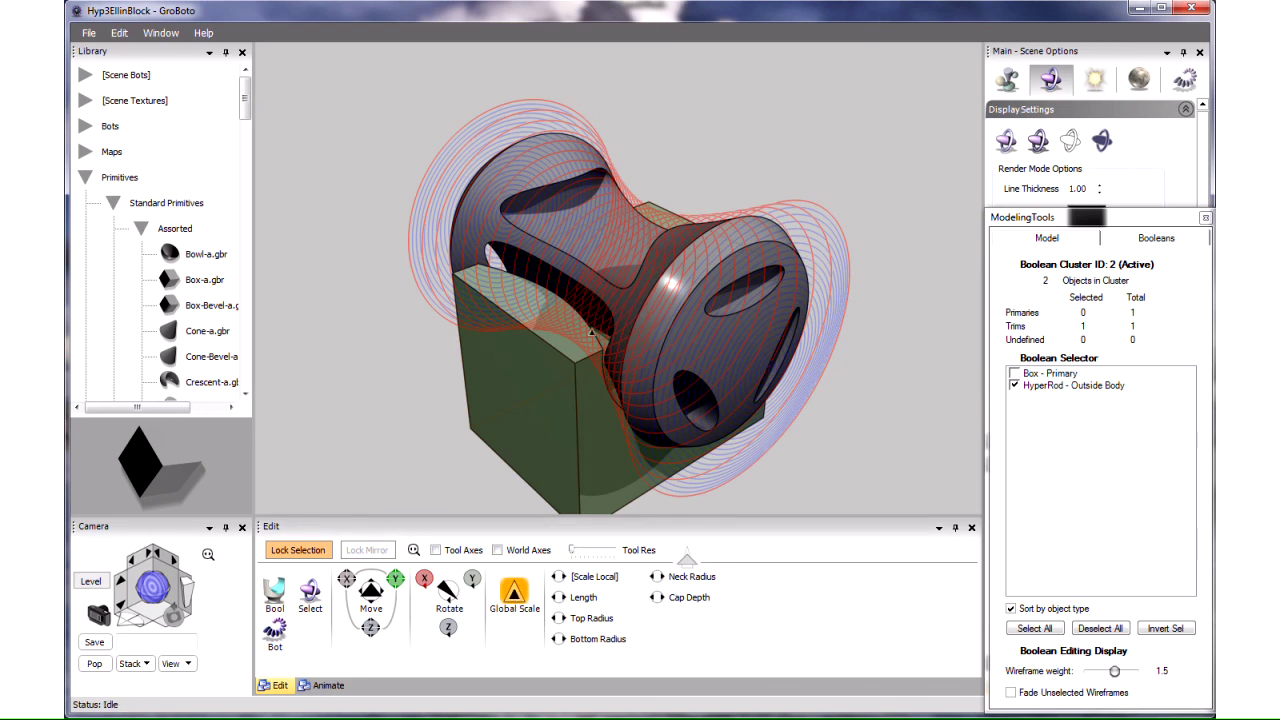
pyautogui.press('e')
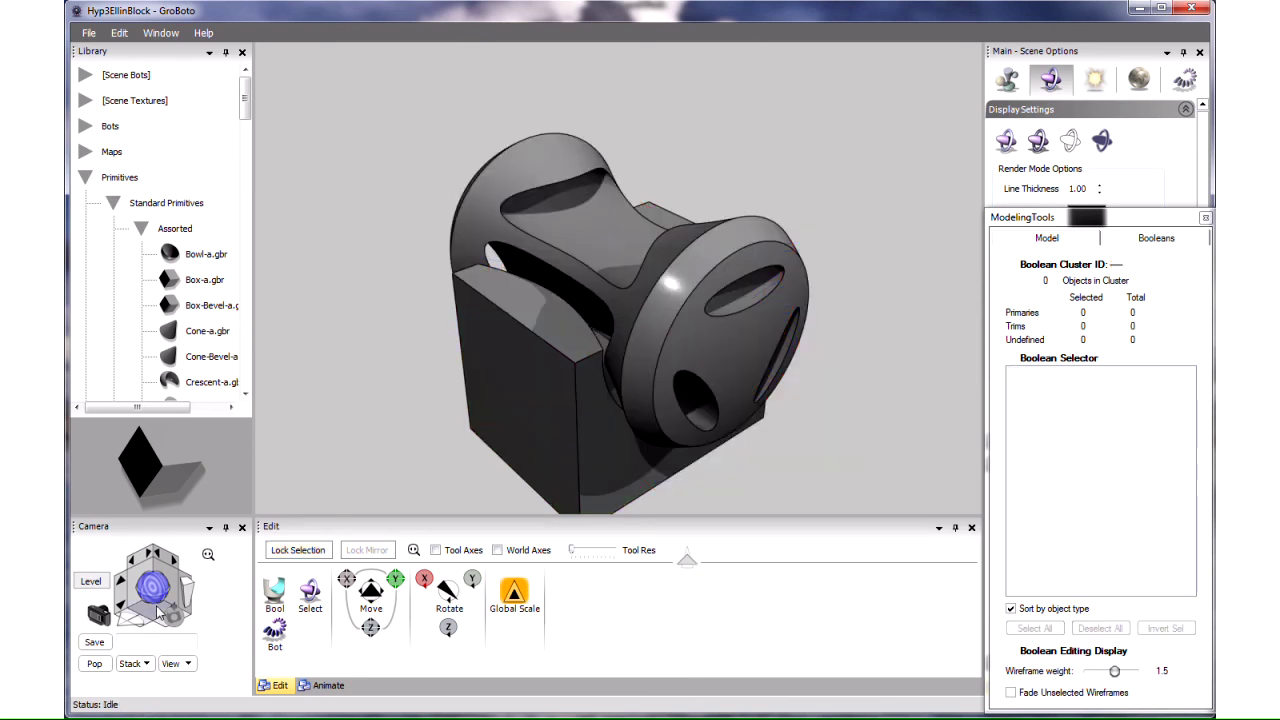